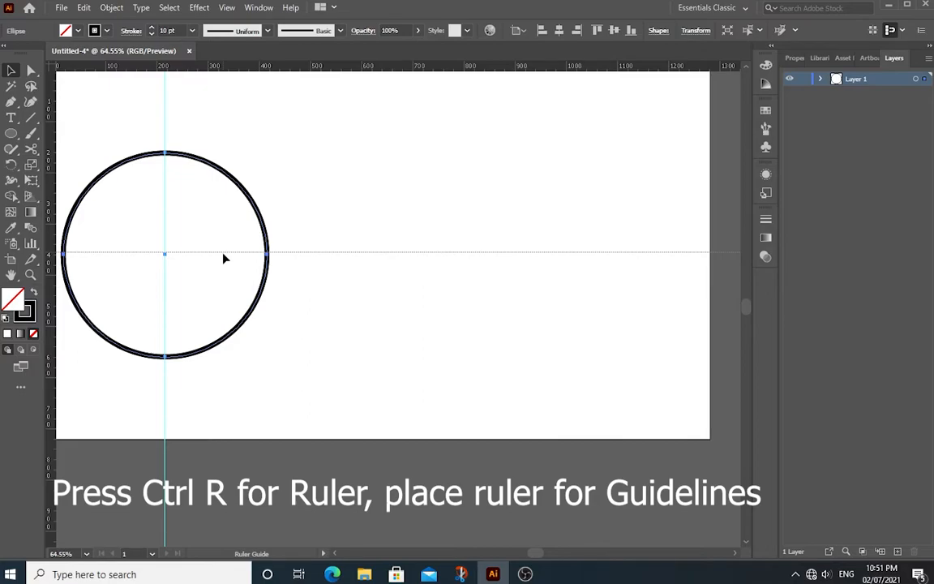
# Step: Place a horizontal ruler guide through the circle's center point
pyautogui.moveTo(224, 255); pyautogui.dragTo(223, 254)
pyautogui.click(119, 141)
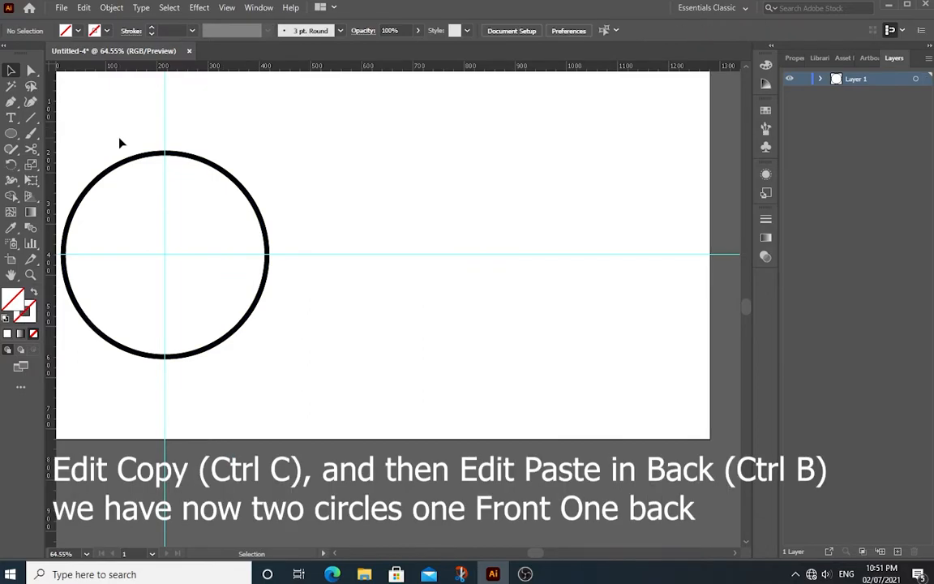
# Step: Copy the black circle and paste the duplicate in back, directly behind the original
pyautogui.hotkey('ctrl', 'a')
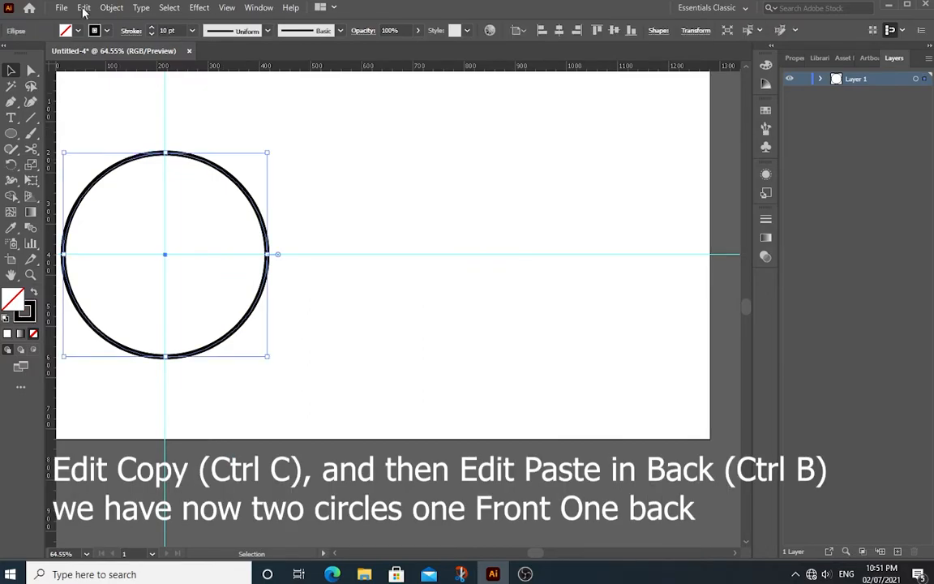
pyautogui.click(106, 31)
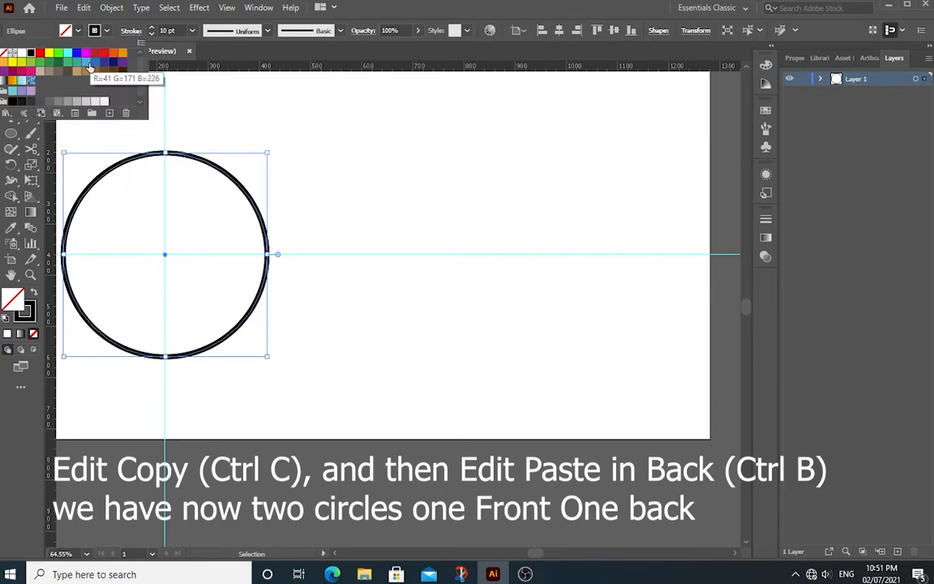
pyautogui.click(104, 32)
pyautogui.click(83, 7)
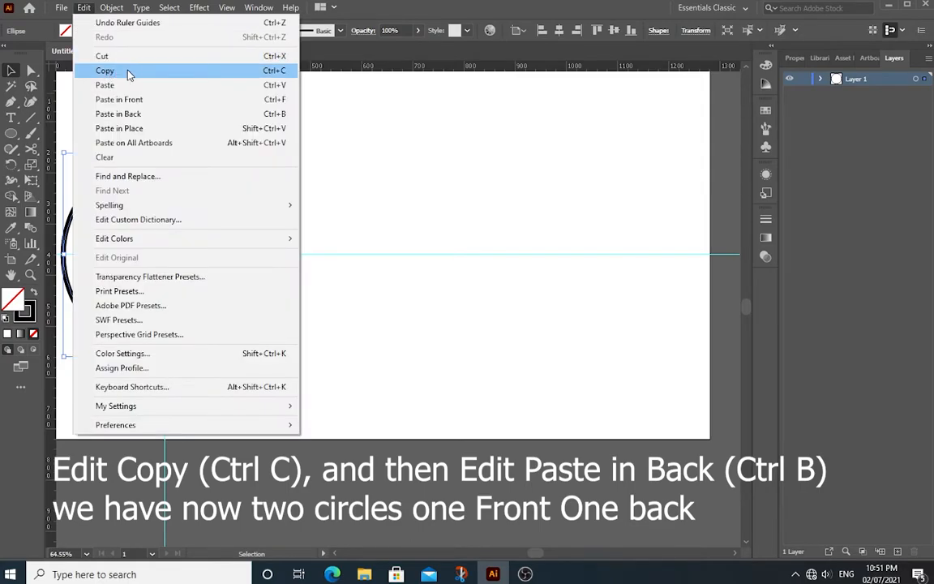
pyautogui.click(102, 71)
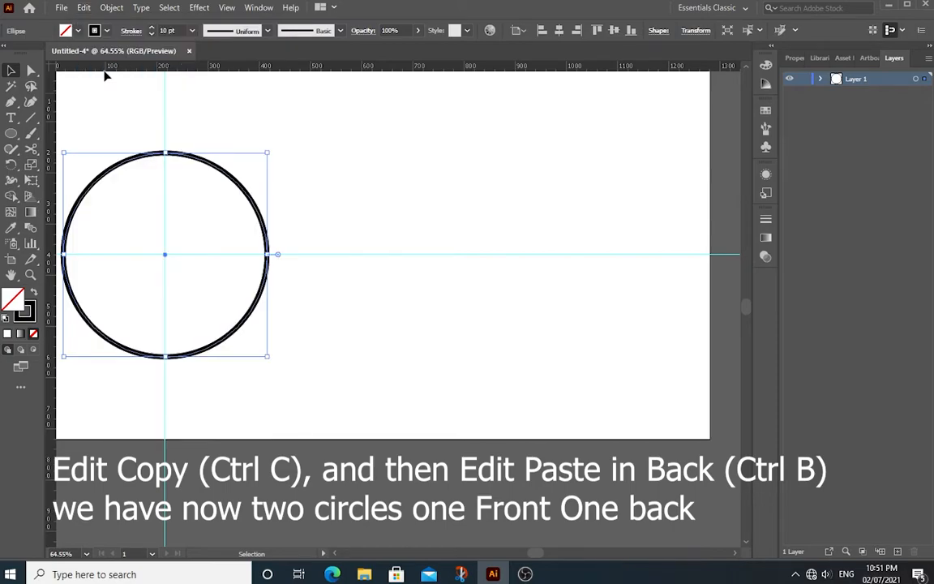
pyautogui.click(86, 8)
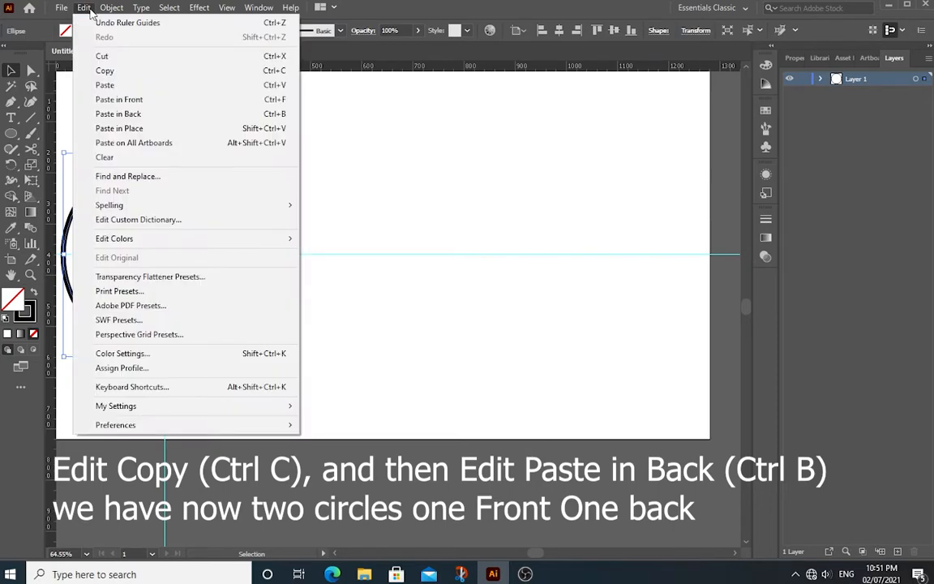
pyautogui.click(135, 116)
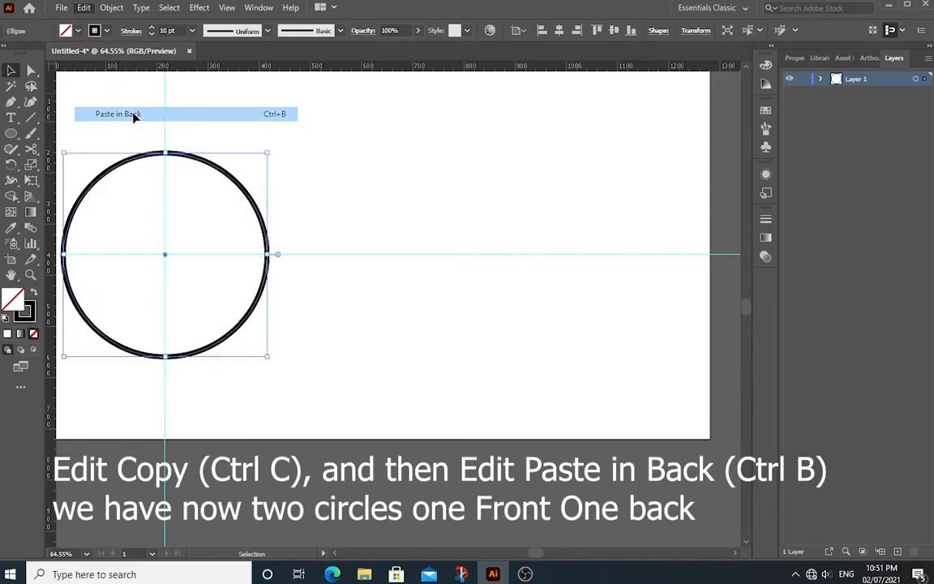
# Step: Change the front circle's stroke color to the light blue swatch R=41 G=171 B=226
pyautogui.click(194, 130)
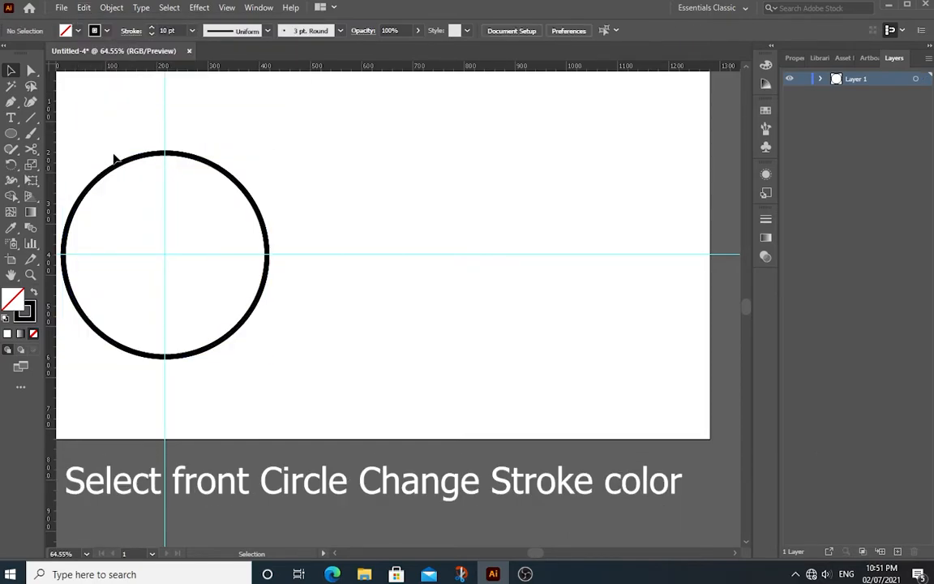
pyautogui.click(120, 162)
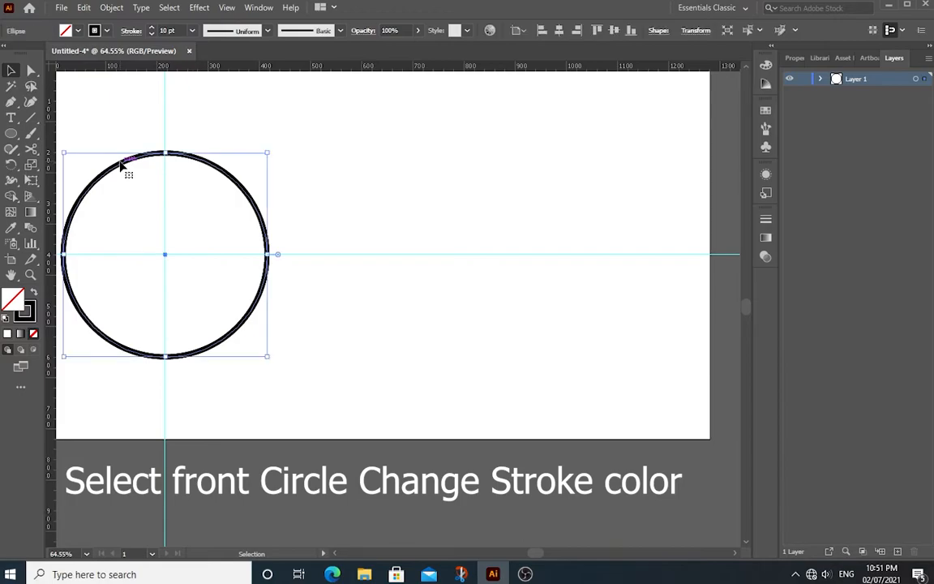
pyautogui.click(95, 31)
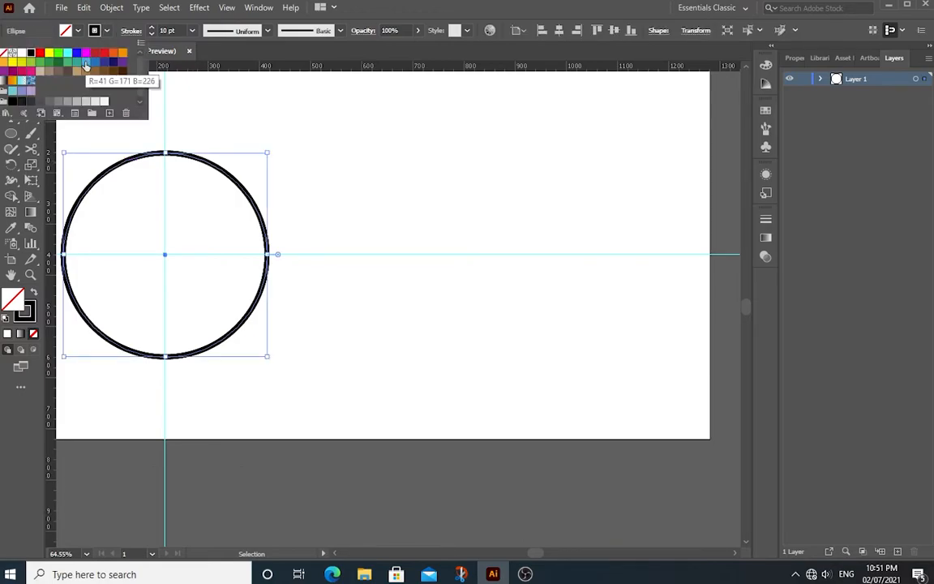
pyautogui.click(85, 65)
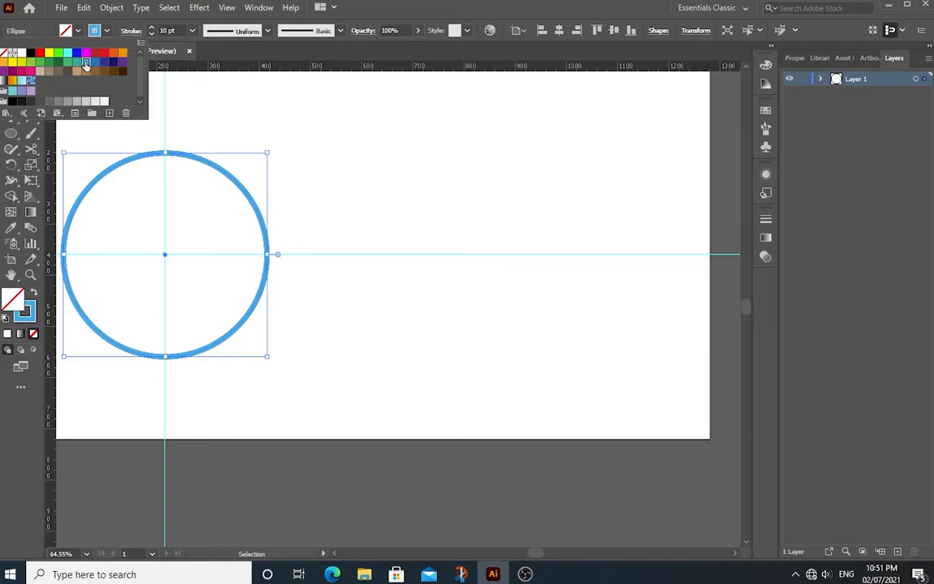
pyautogui.click(307, 171)
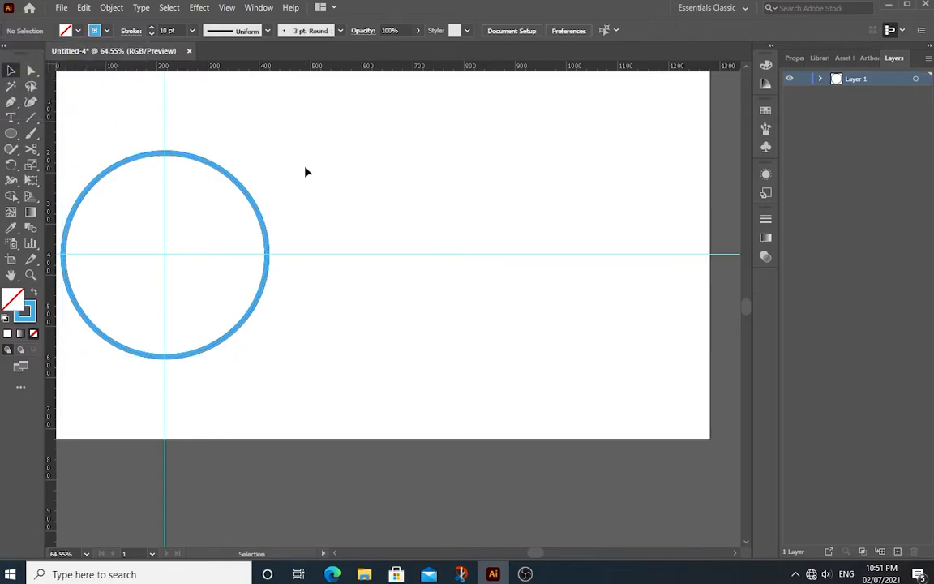
# Step: Duplicate the stacked circles and their guides twice in a row to the right, offset about 410 px and about 428 px
pyautogui.click(820, 79)
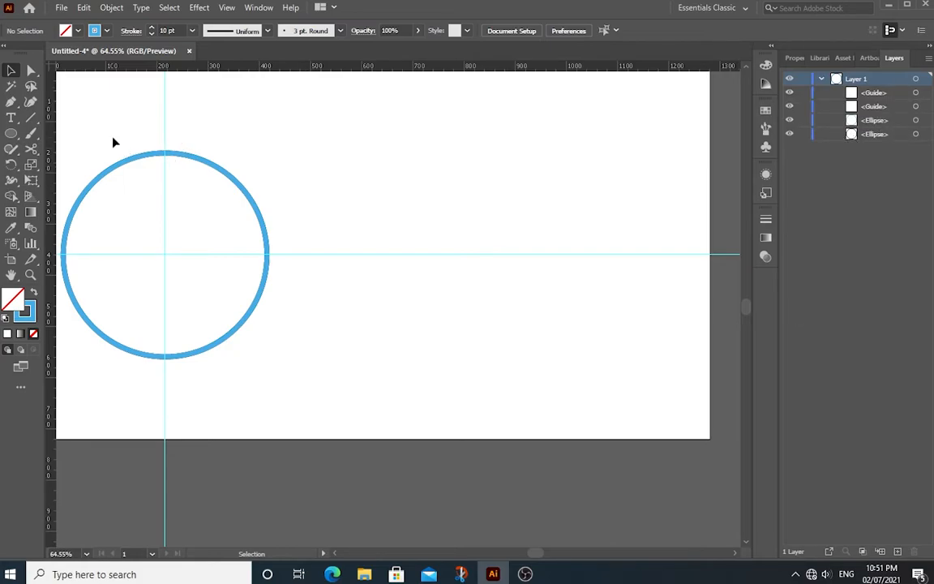
pyautogui.moveTo(96, 138); pyautogui.dragTo(272, 383)
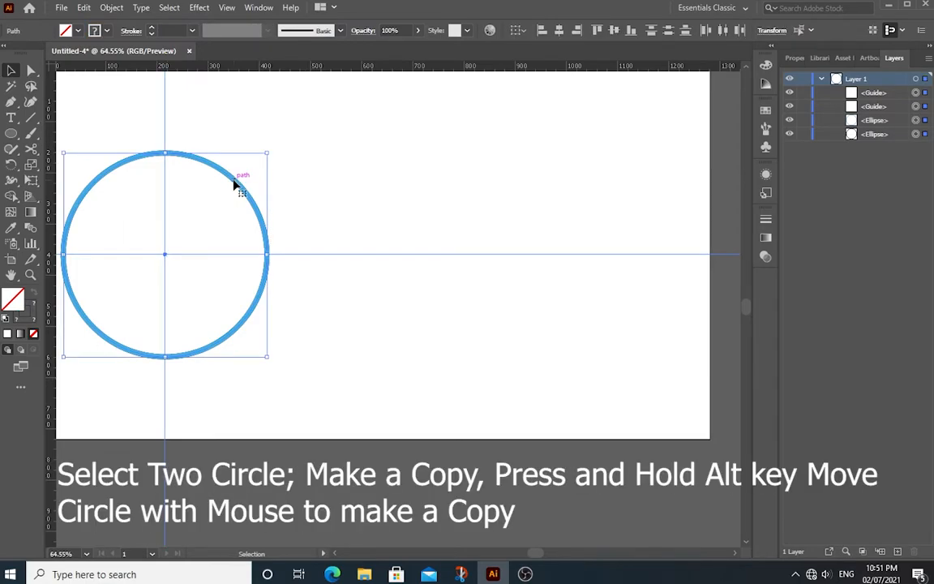
pyautogui.moveTo(233, 183); pyautogui.dragTo(444, 182)
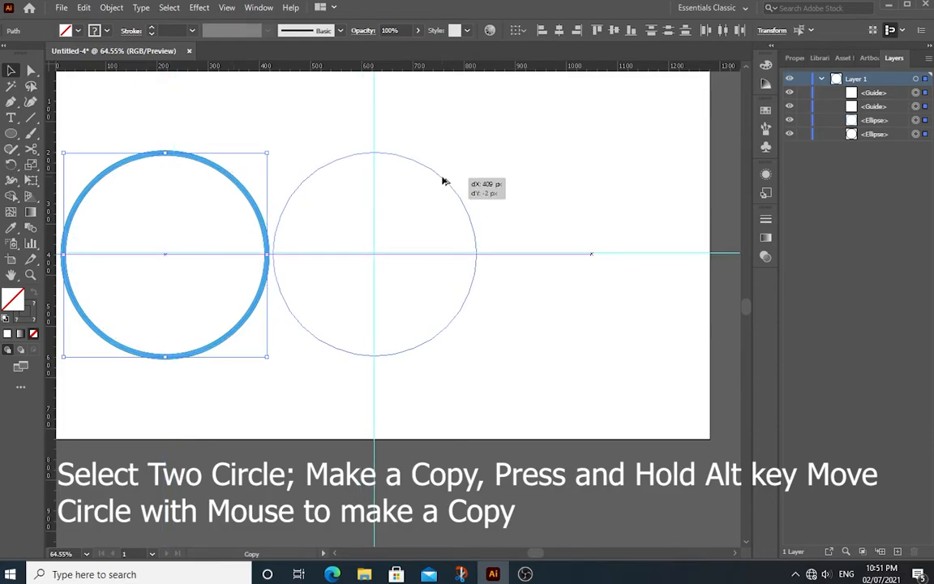
pyautogui.moveTo(444, 181); pyautogui.dragTo(445, 181)
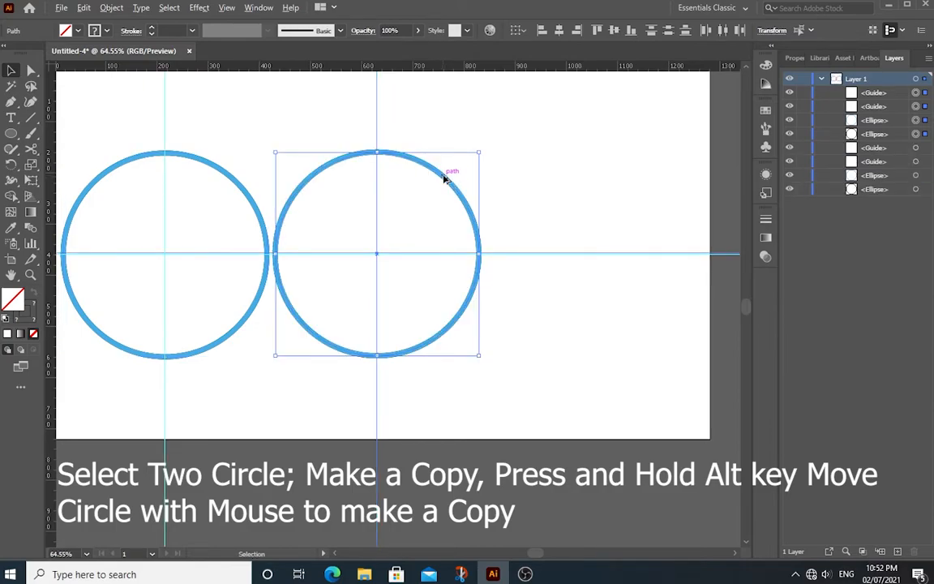
pyautogui.moveTo(445, 178); pyautogui.dragTo(664, 180)
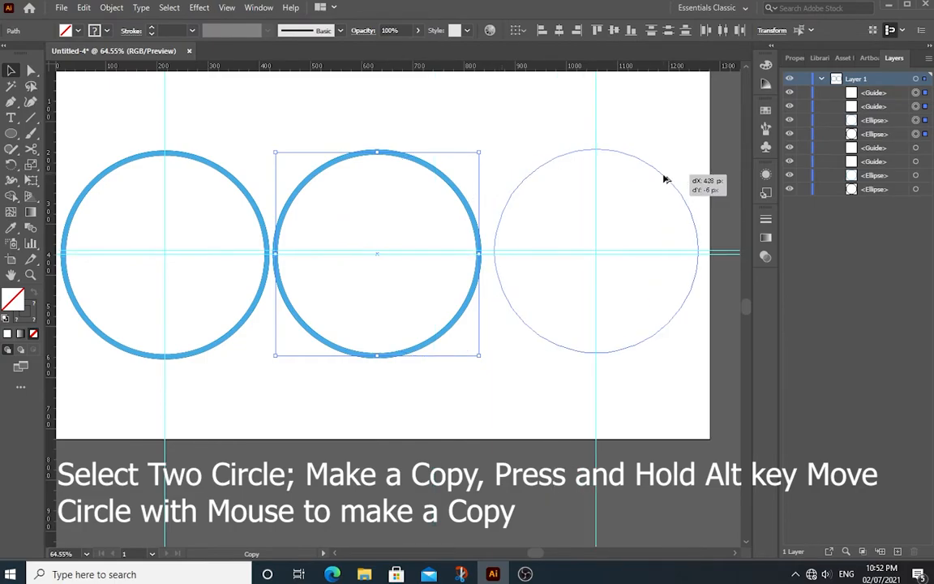
pyautogui.moveTo(663, 179); pyautogui.dragTo(665, 181)
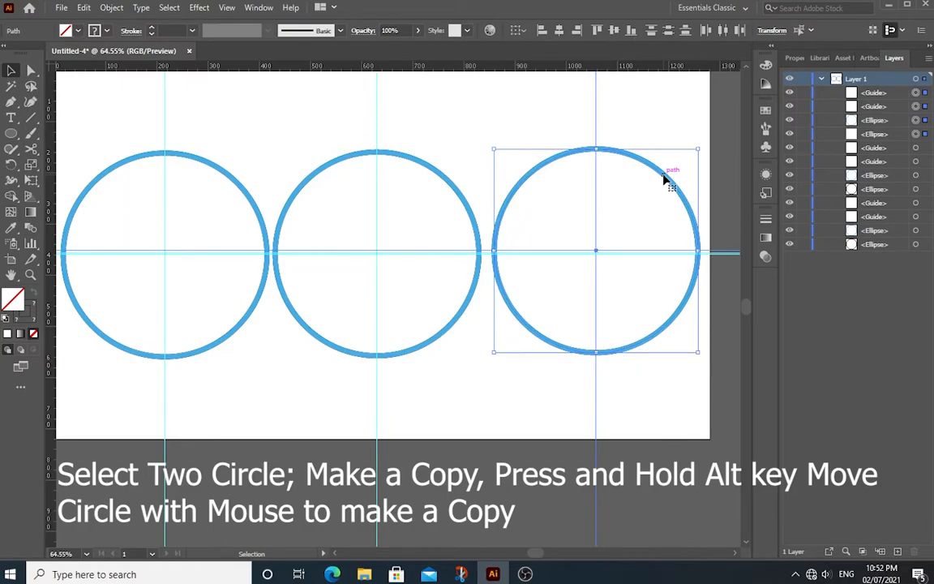
pyautogui.click(451, 111)
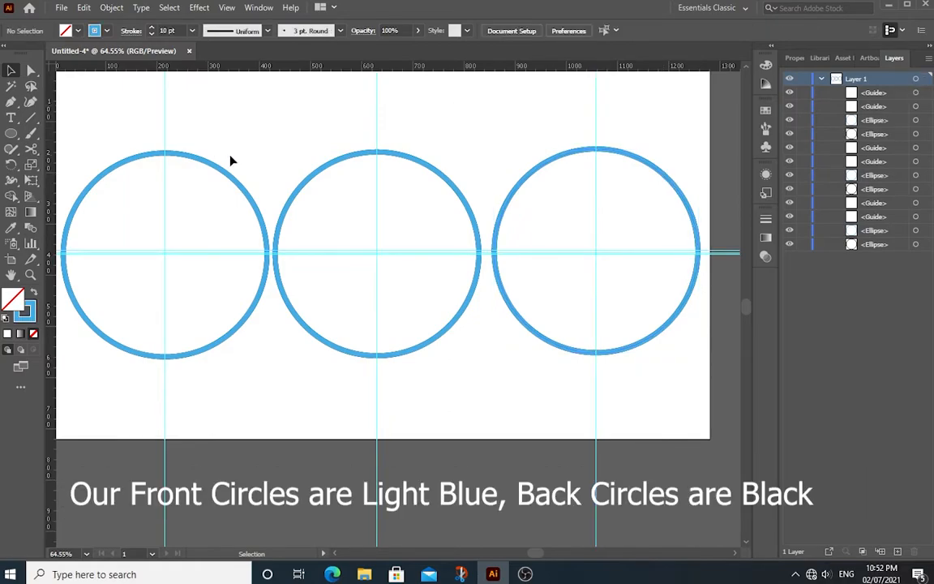
pyautogui.click(336, 165)
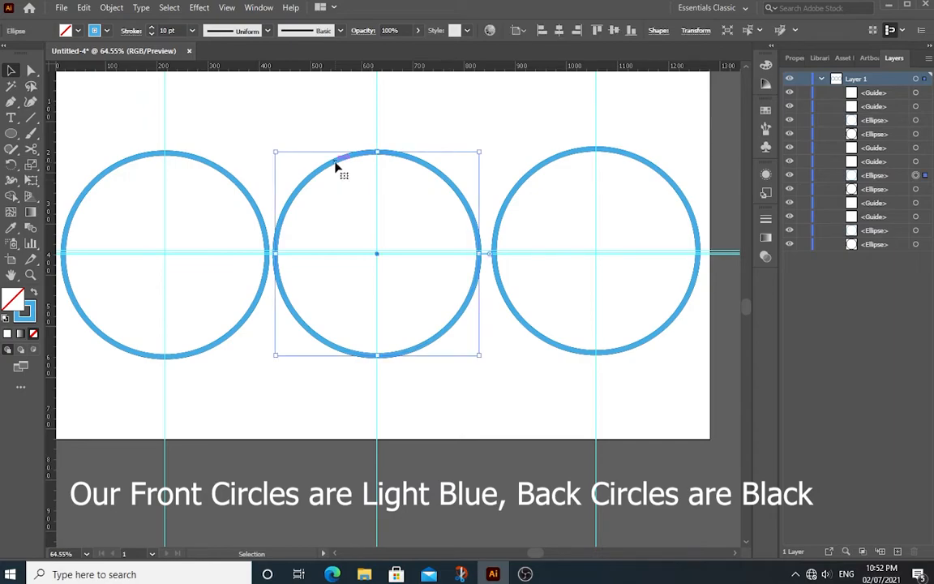
pyautogui.click(565, 153)
pyautogui.click(486, 125)
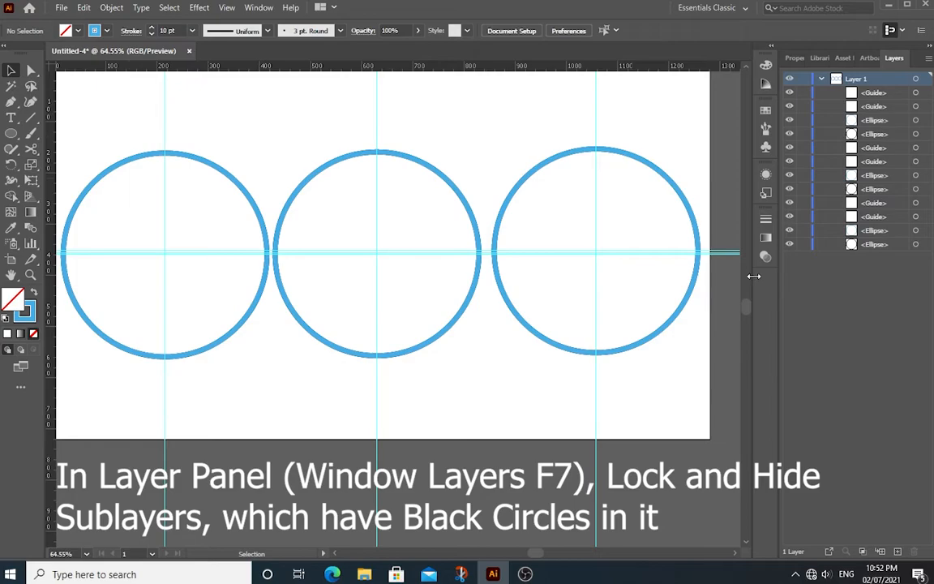
# Step: Lock and hide the three back ellipse sublayers that hold the black circles in Layer 1
pyautogui.click(803, 246)
pyautogui.click(790, 244)
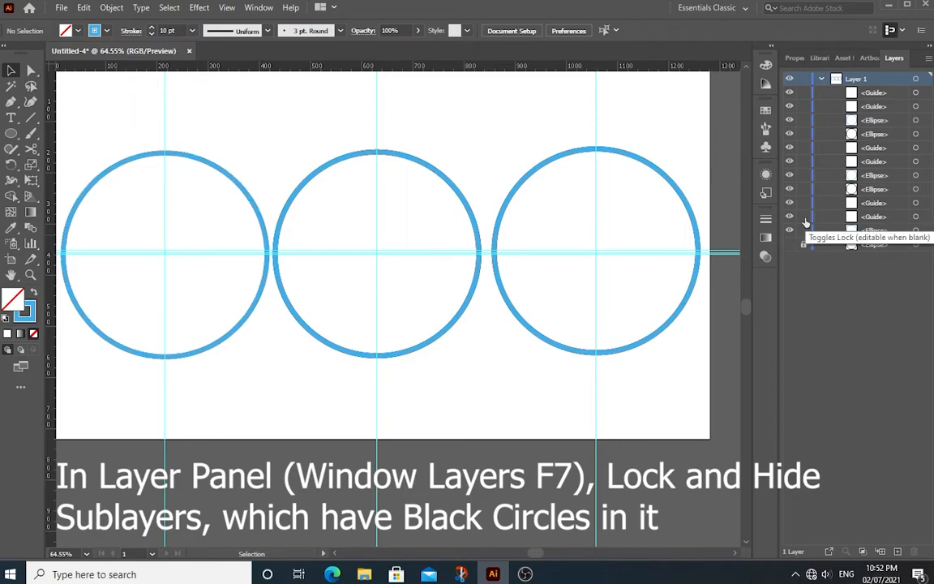
pyautogui.click(803, 191)
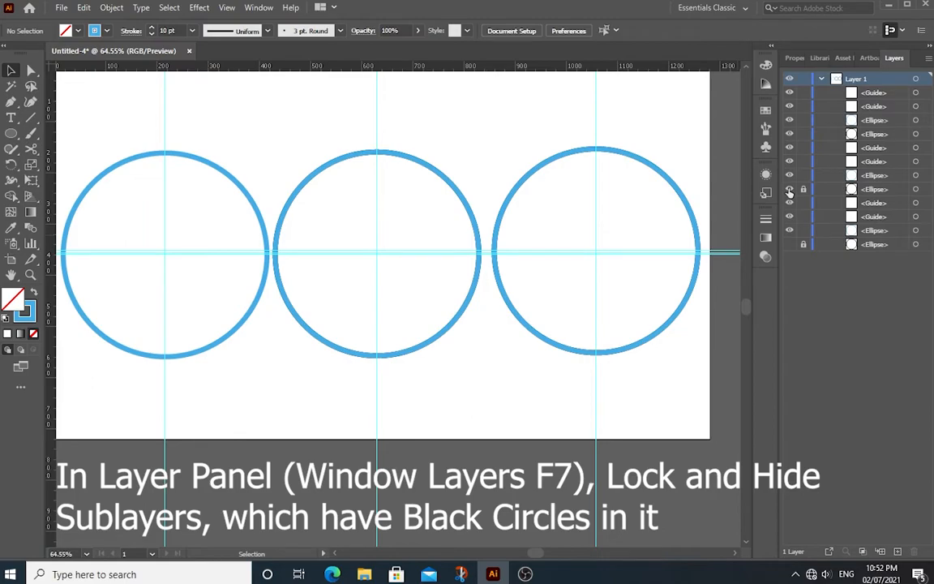
pyautogui.click(803, 134)
pyautogui.click(789, 134)
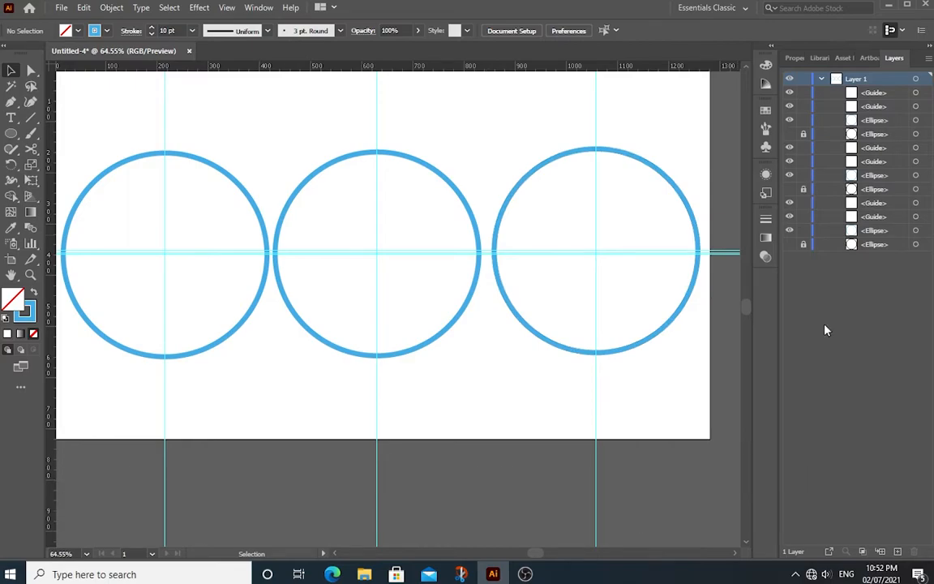
# Step: Cut the left blue circle with the Scissors Tool at its top and right anchor points
pyautogui.click(160, 157)
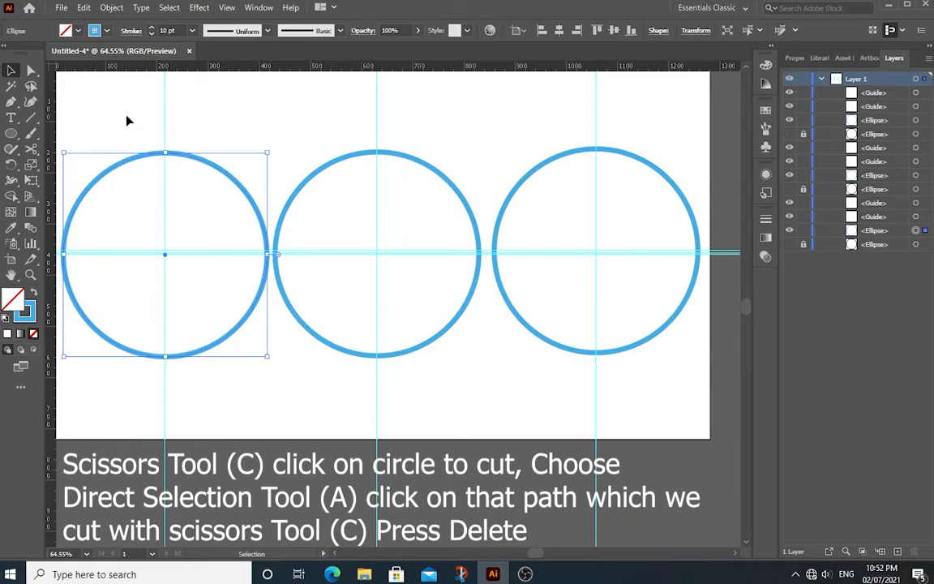
pyautogui.click(31, 149)
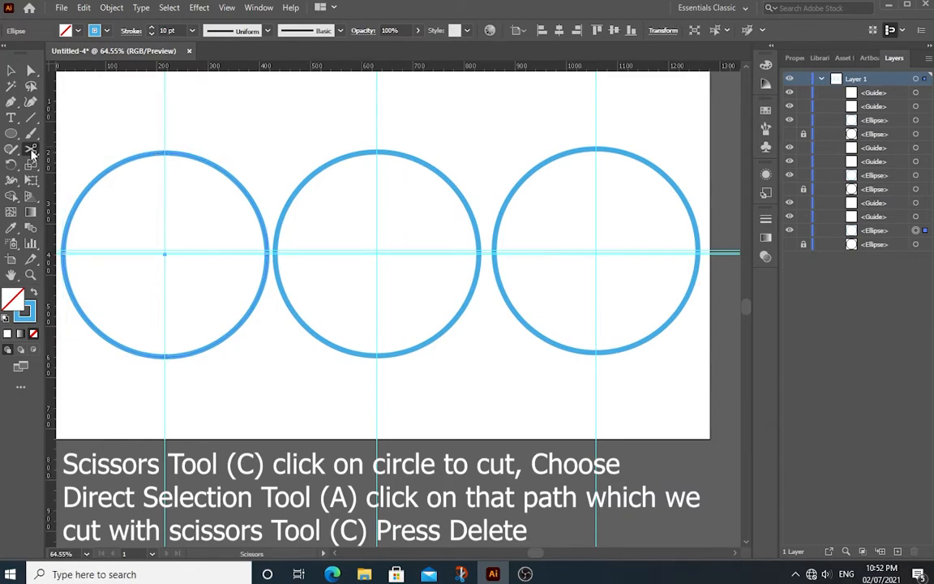
pyautogui.click(33, 151)
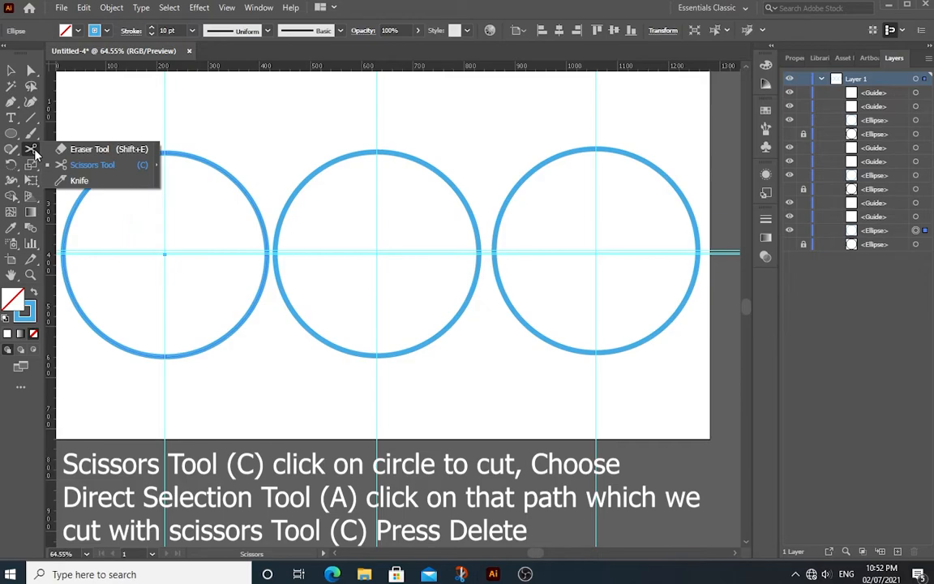
pyautogui.click(87, 168)
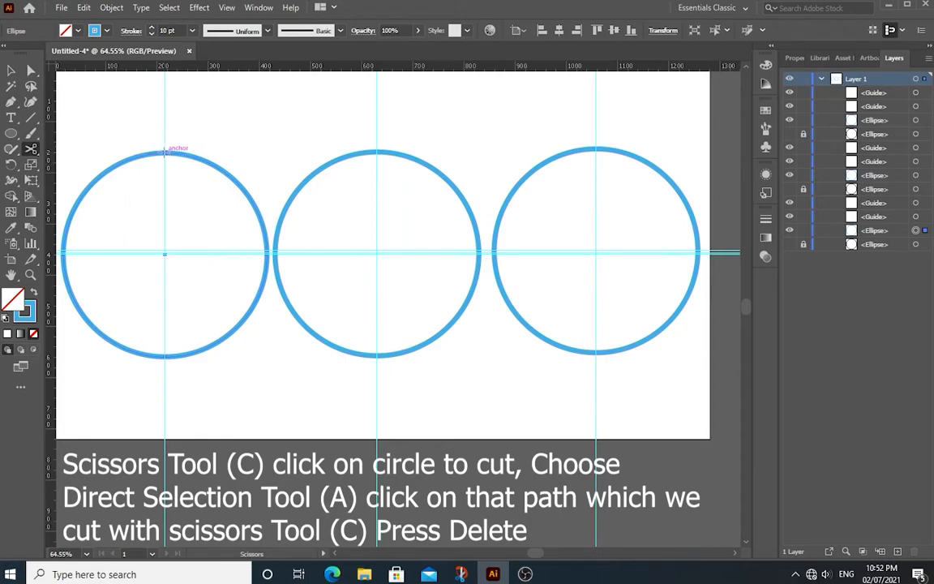
pyautogui.click(164, 153)
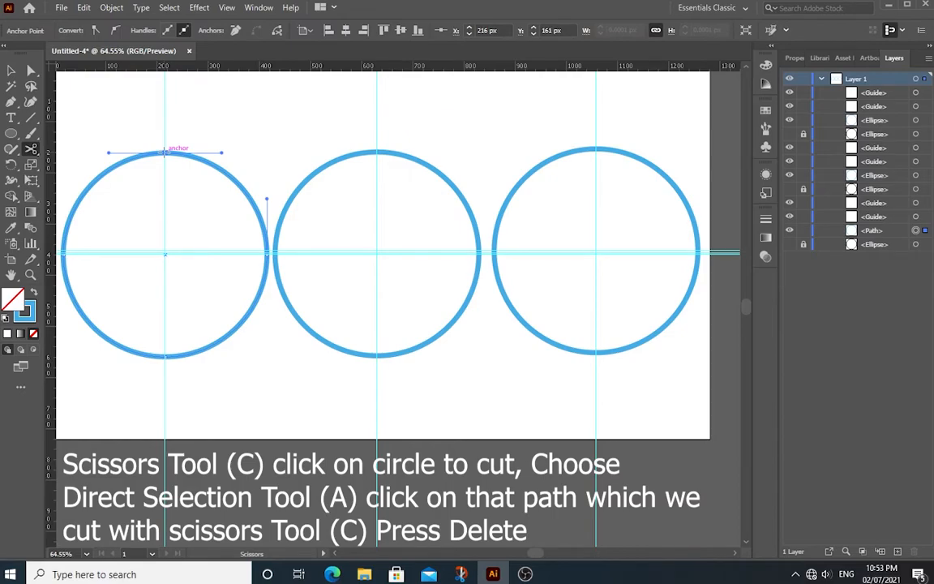
pyautogui.click(266, 252)
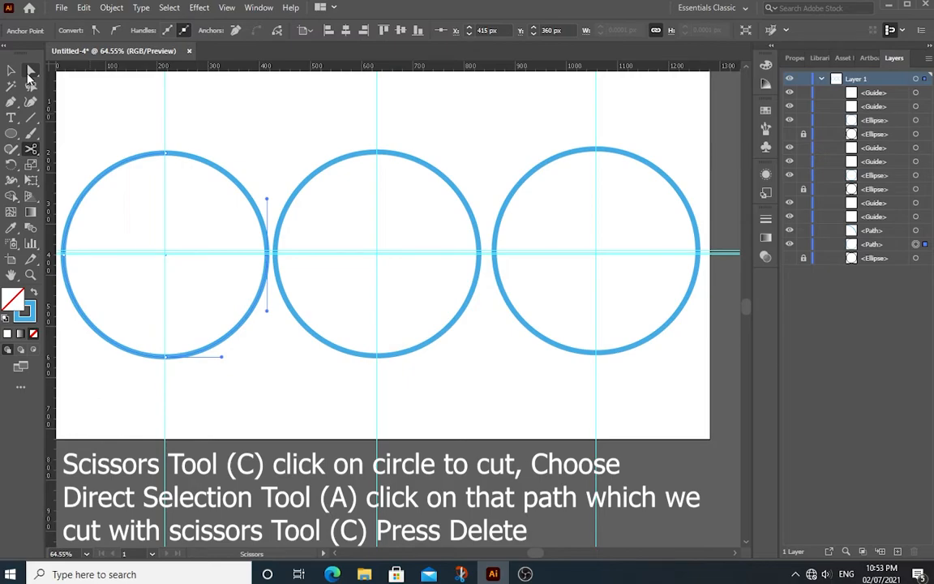
# Step: Delete the cut upper-right quarter arc of the left blue circle using the Direct Selection Tool
pyautogui.moveTo(30, 75); pyautogui.dragTo(100, 75)
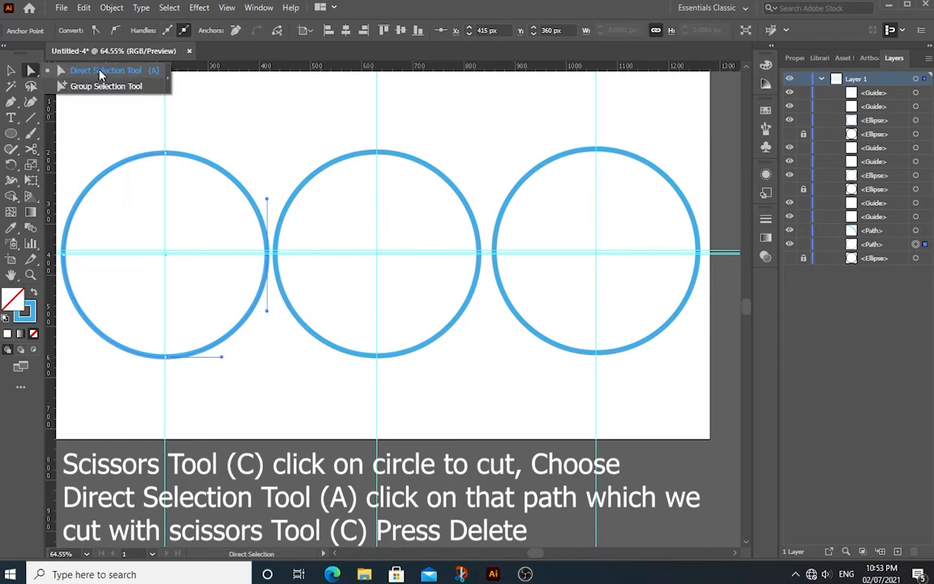
pyautogui.click(220, 173)
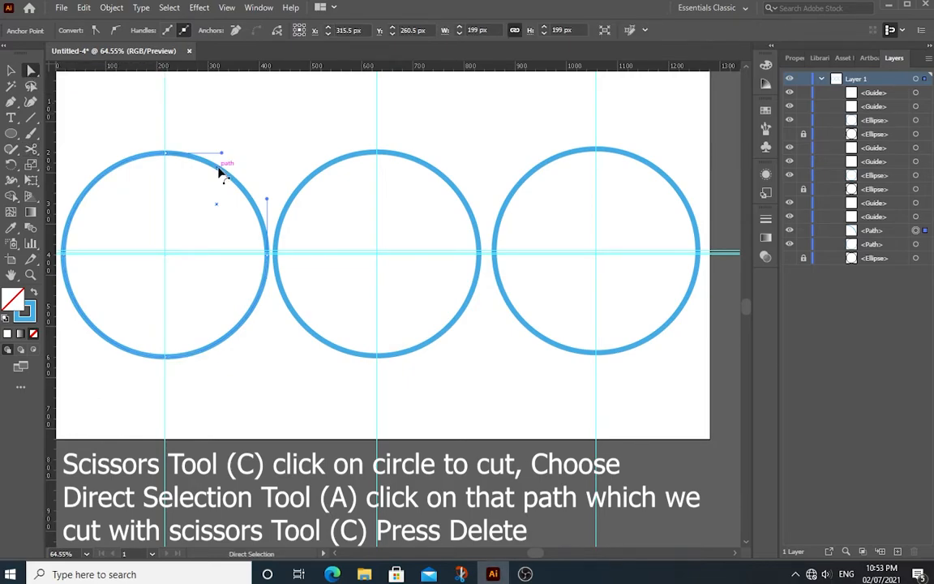
pyautogui.press('Delete')
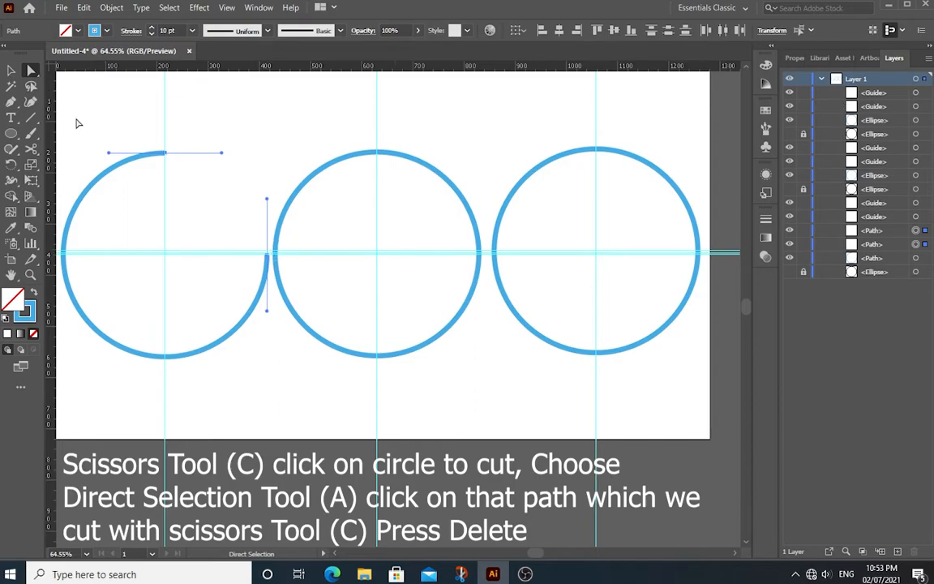
pyautogui.press('v')
pyautogui.click(117, 108)
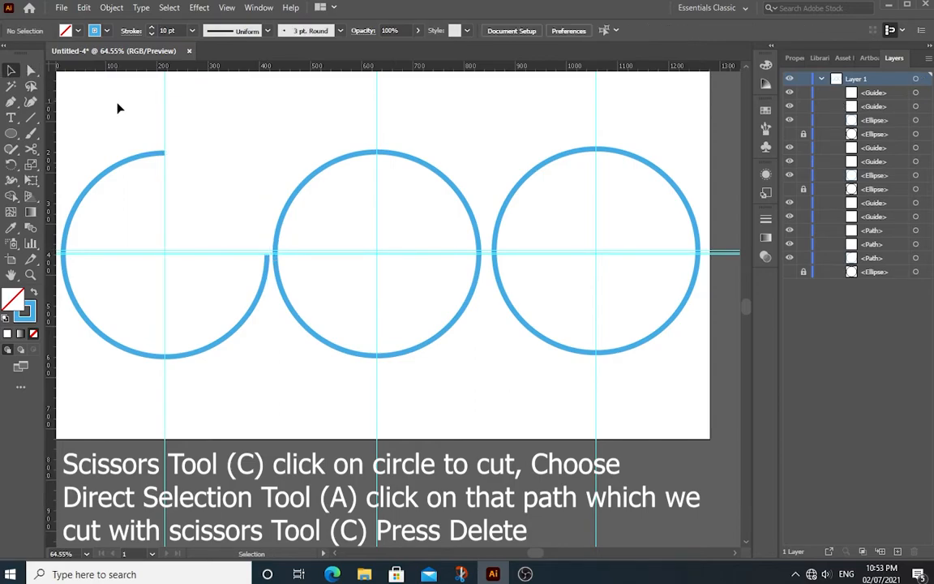
# Step: Cut the middle blue circle with the Scissors Tool at its top anchor point and at a point on its lower-right curve
pyautogui.click(351, 160)
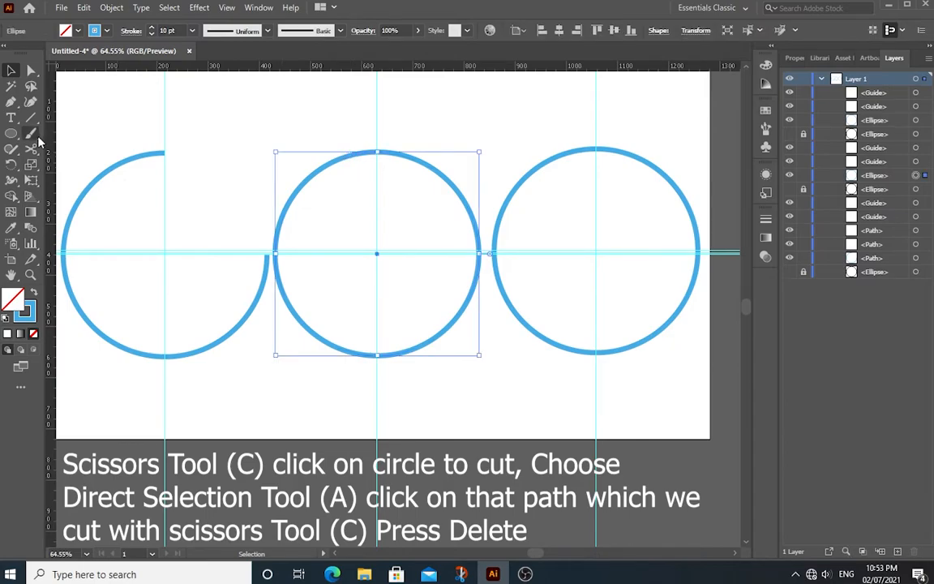
pyautogui.moveTo(36, 143); pyautogui.dragTo(79, 168)
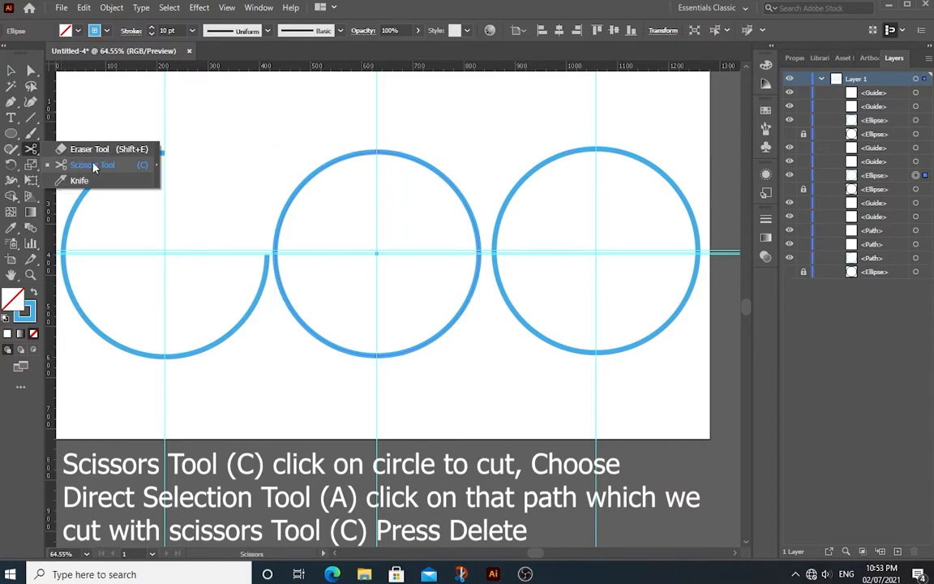
pyautogui.click(94, 167)
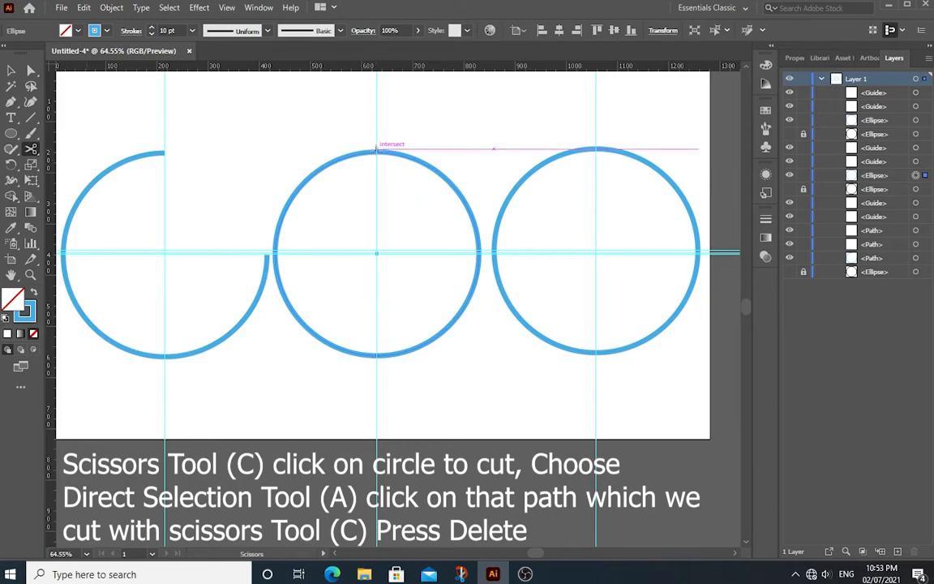
pyautogui.click(376, 151)
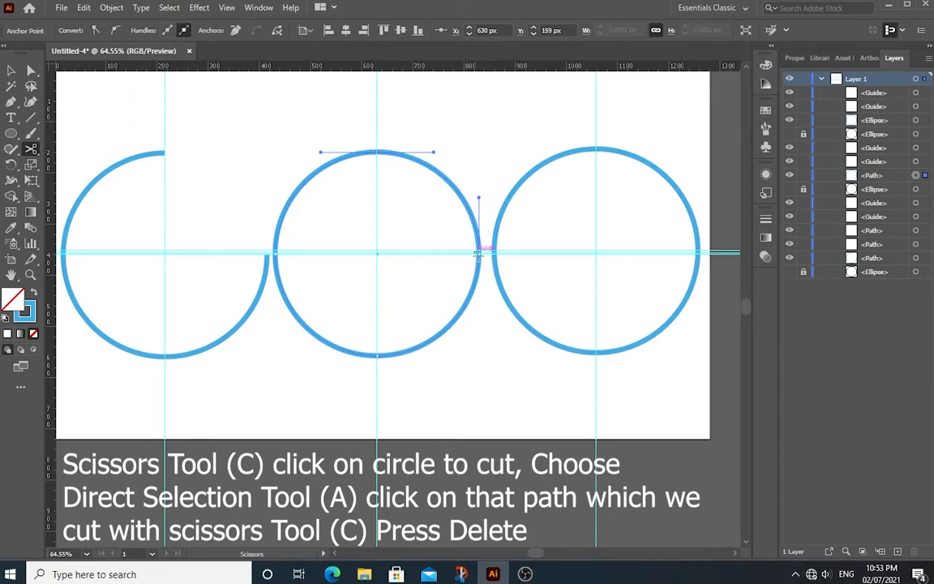
pyautogui.click(455, 322)
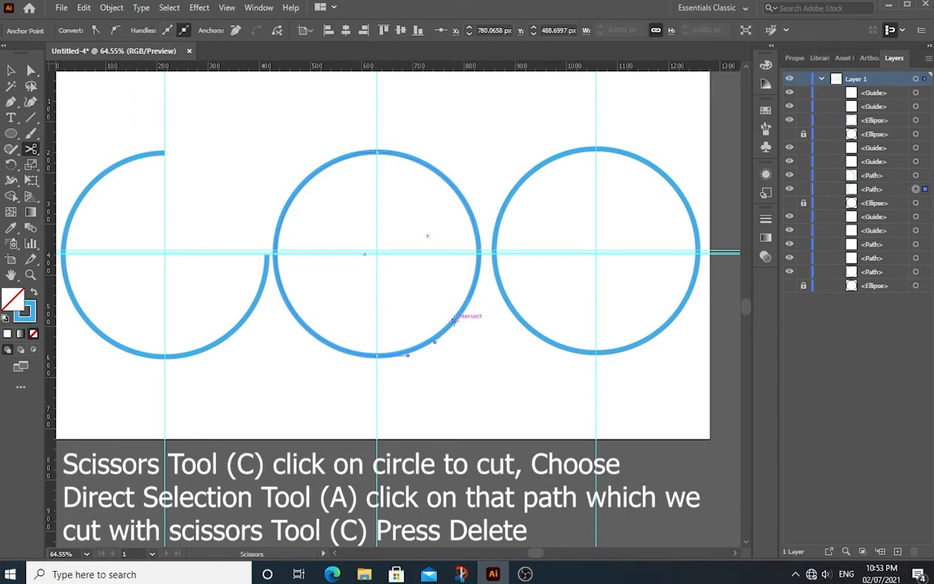
# Step: Delete the middle blue circle's arc between the top and lower-right cuts using the Direct Selection Tool
pyautogui.click(30, 71)
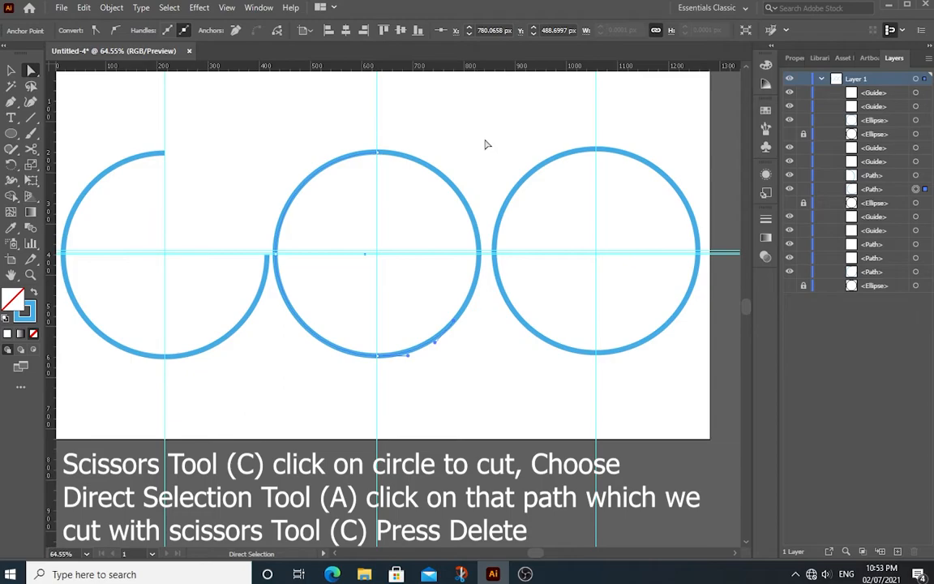
pyautogui.click(426, 165)
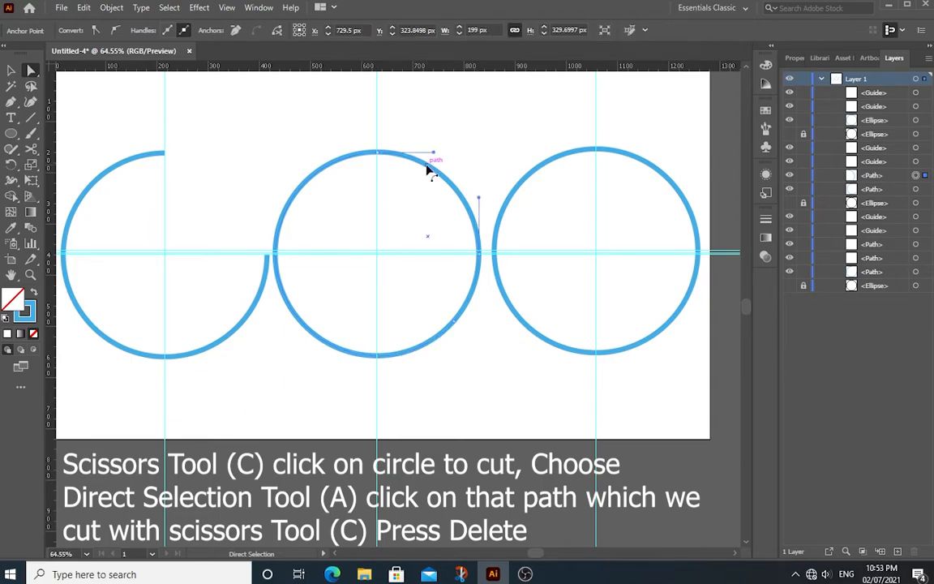
pyautogui.press('Delete')
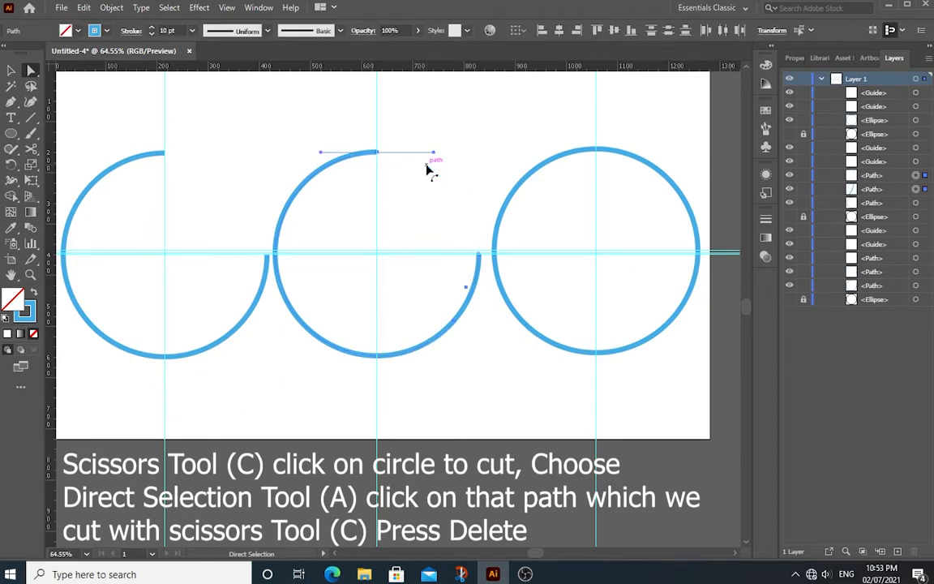
pyautogui.press('Delete')
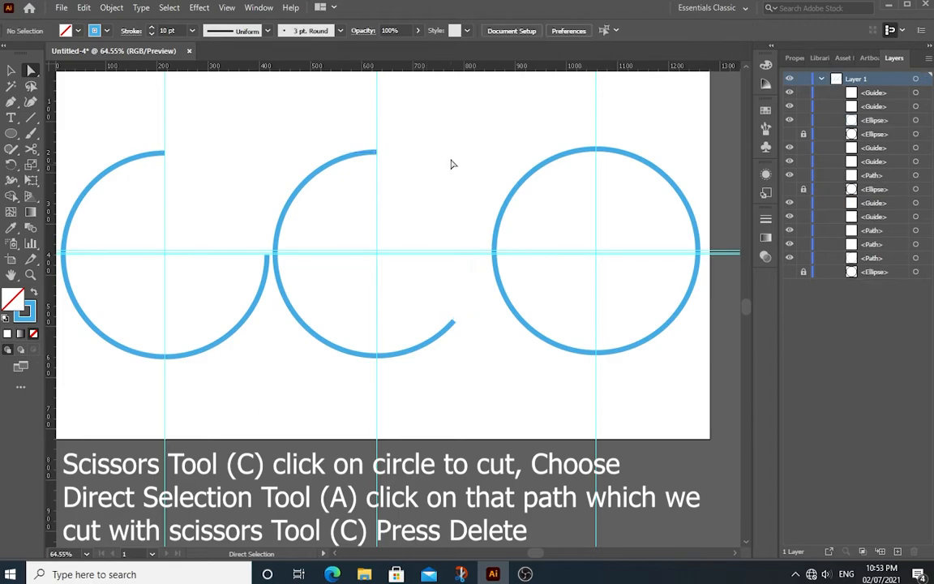
# Step: Select the right blue circle and try to cut it with the Scissors Tool at its top and bottom anchor points
pyautogui.press('v')
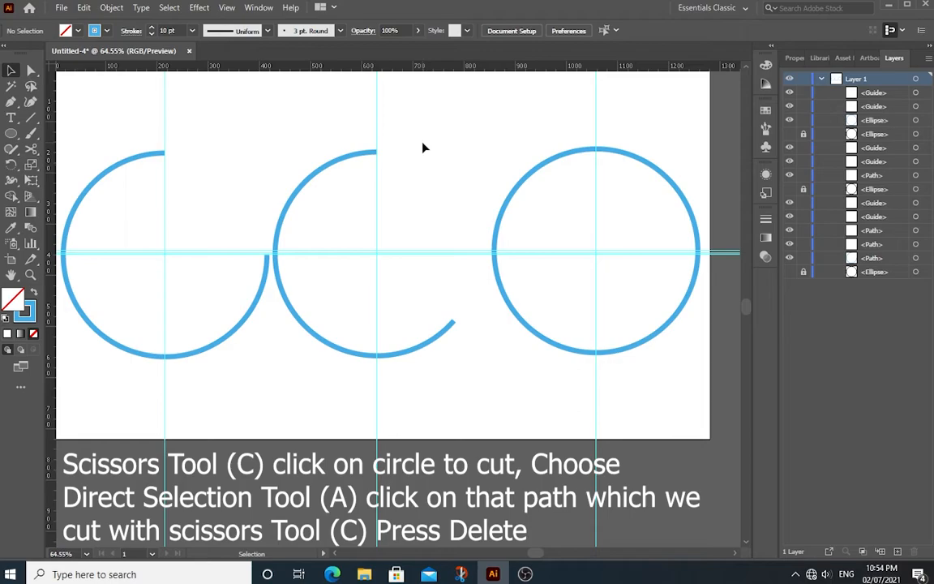
pyautogui.moveTo(423, 147); pyautogui.dragTo(649, 283)
pyautogui.click(32, 151)
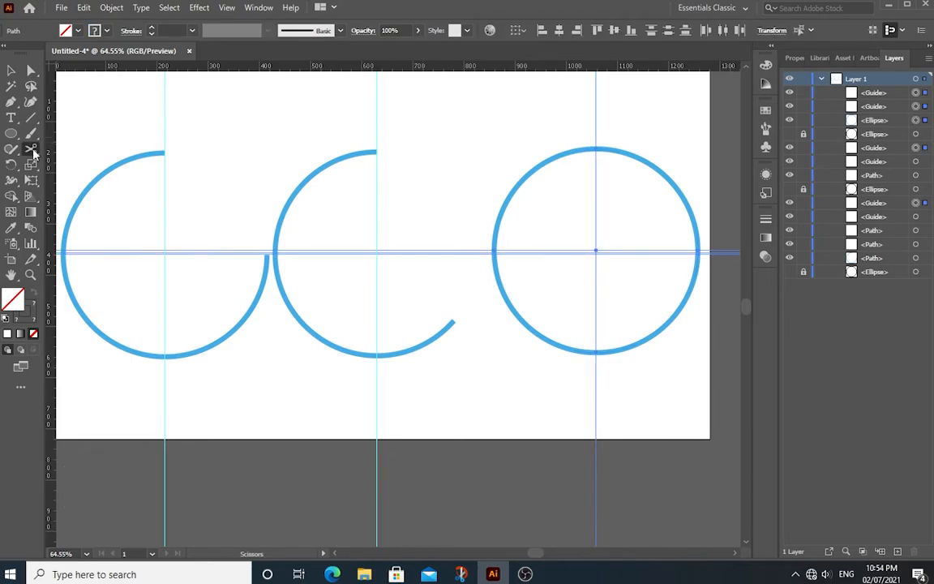
pyautogui.moveTo(33, 151); pyautogui.dragTo(83, 169)
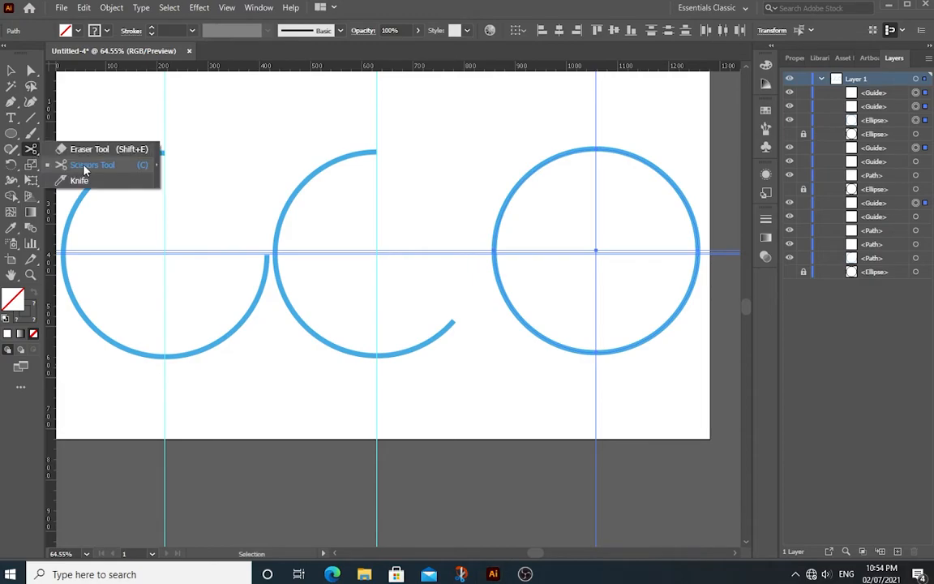
pyautogui.click(84, 169)
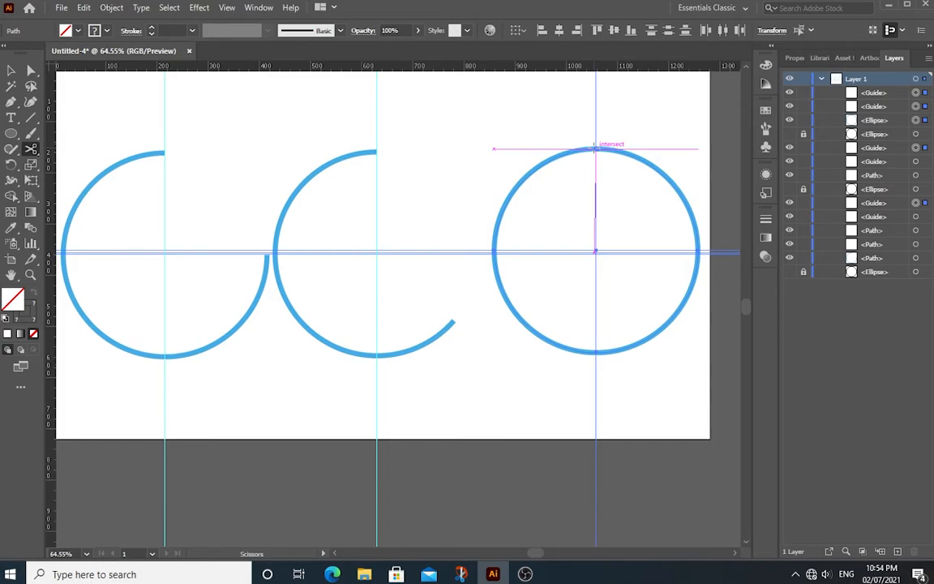
pyautogui.click(595, 149)
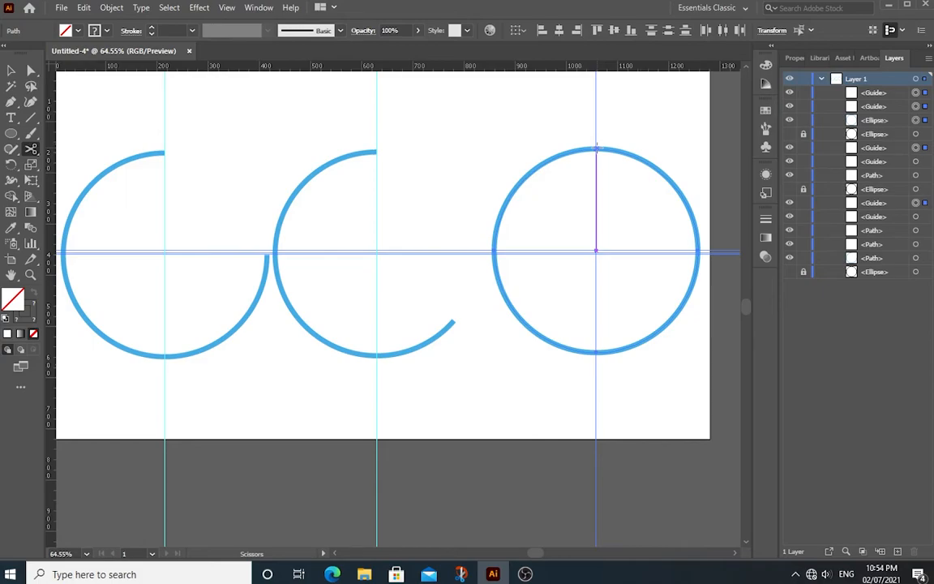
pyautogui.click(597, 149)
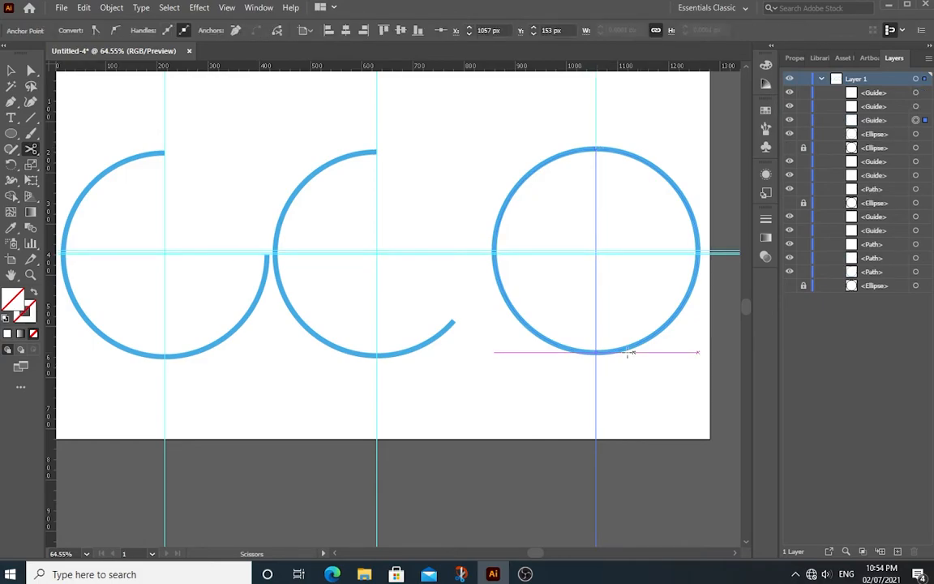
pyautogui.click(596, 351)
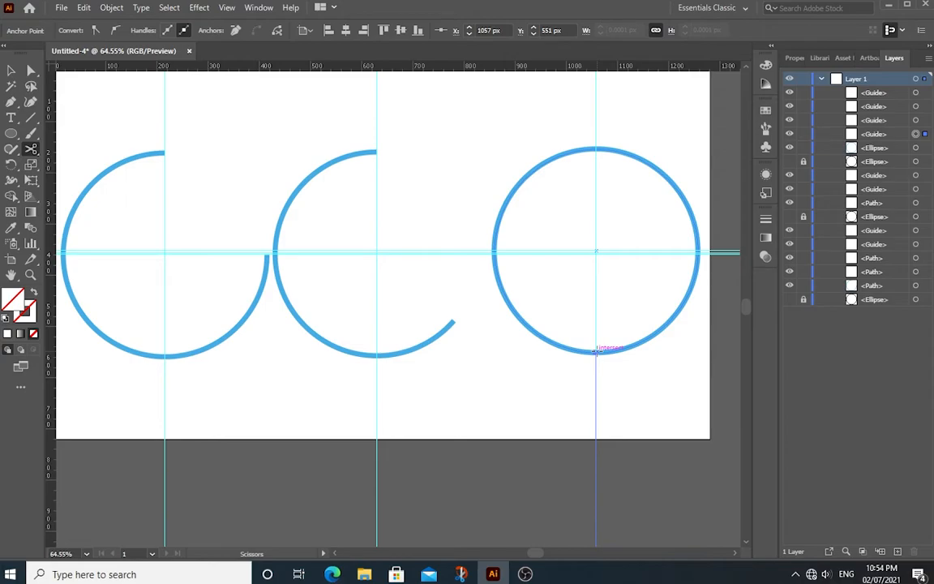
pyautogui.press('a')
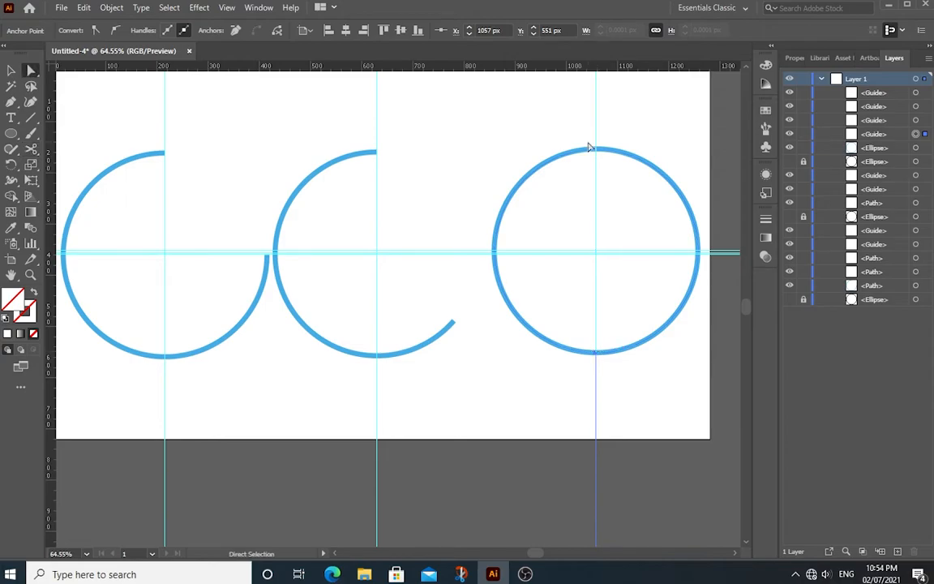
pyautogui.click(646, 164)
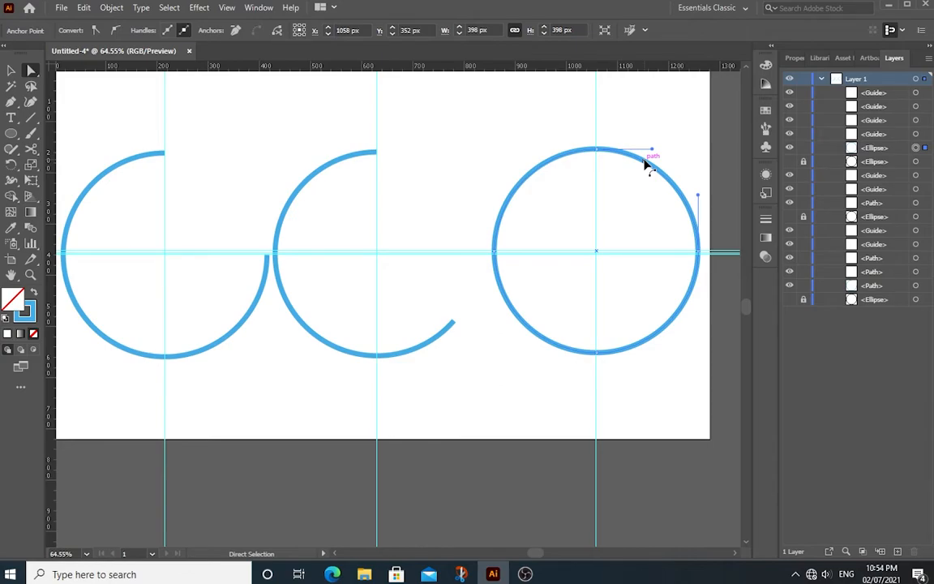
pyautogui.press('Delete')
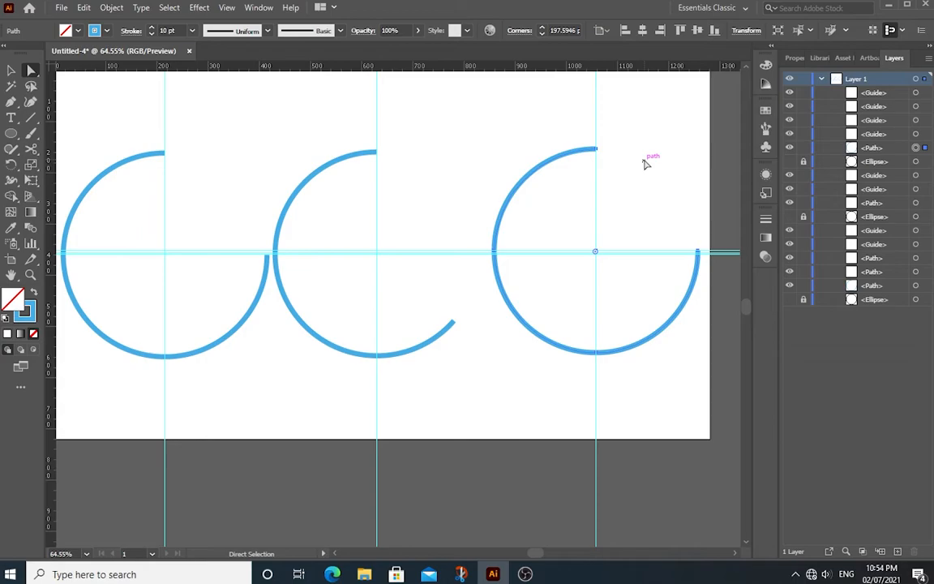
pyautogui.hotkey('ctrl', 'z')
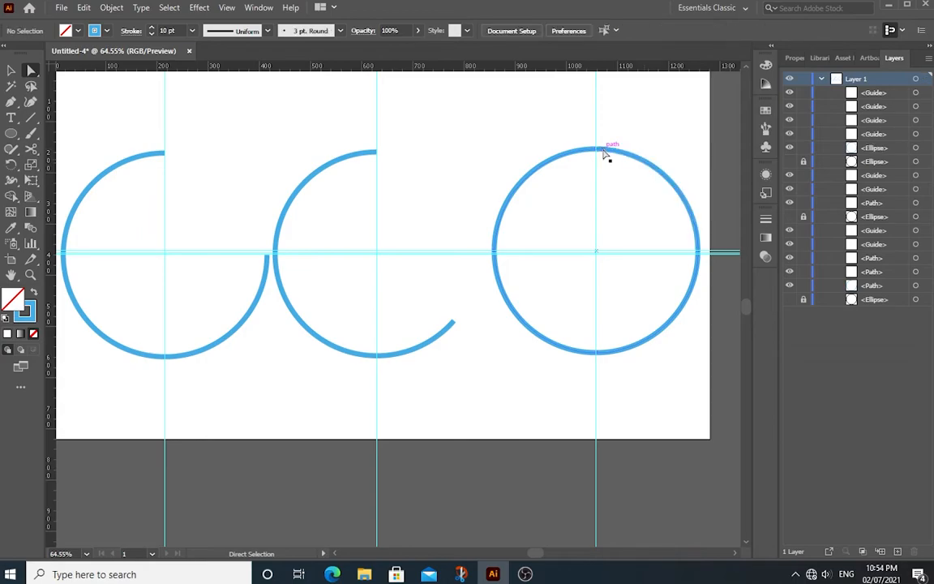
# Step: Delete the right half of the right blue circle by selecting its two right-hand arc segments with the Direct Selection Tool
pyautogui.moveTo(610, 137); pyautogui.dragTo(689, 355)
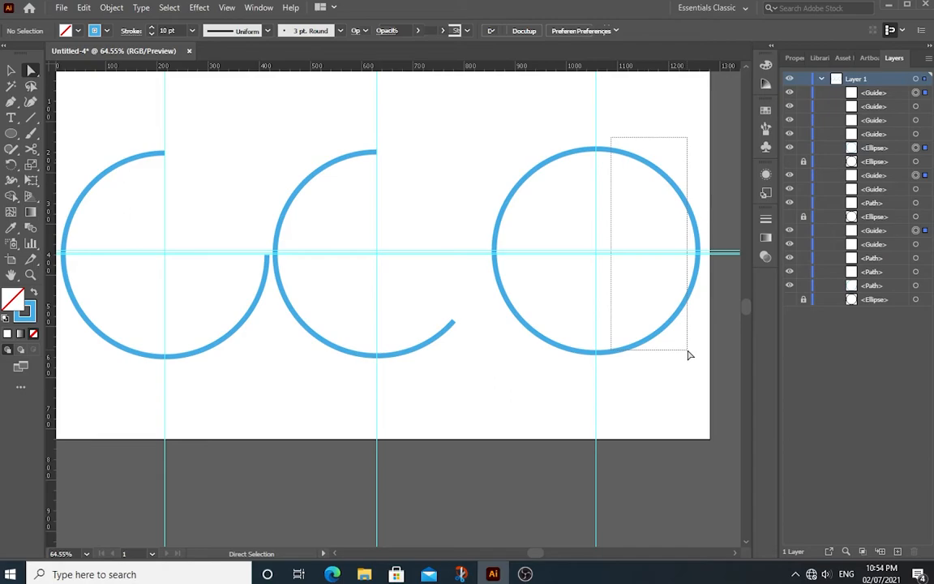
pyautogui.moveTo(689, 354); pyautogui.dragTo(689, 354)
pyautogui.press('Delete')
pyautogui.press('v')
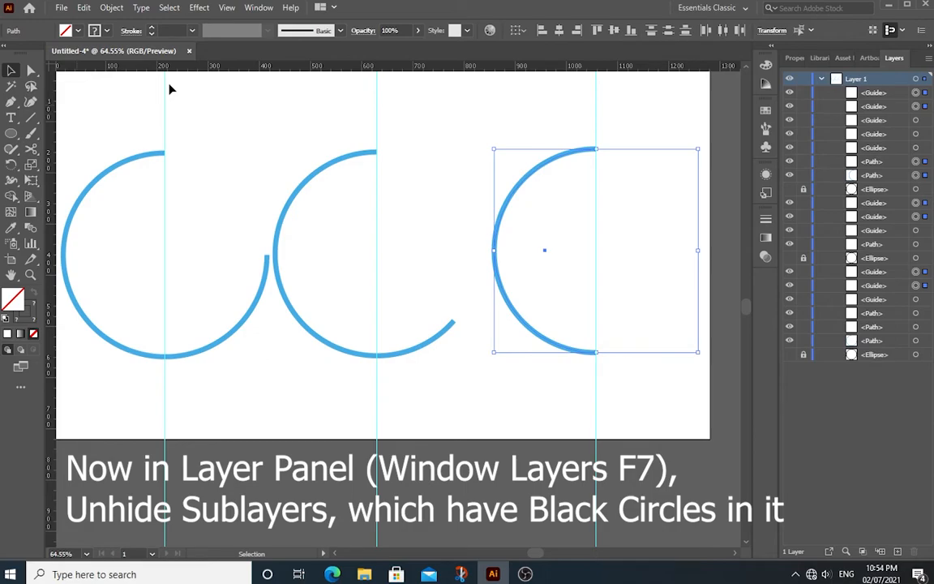
# Step: Deselect the artwork and unhide the locked ellipse sublayers that hold the black back circles
pyautogui.click(357, 320)
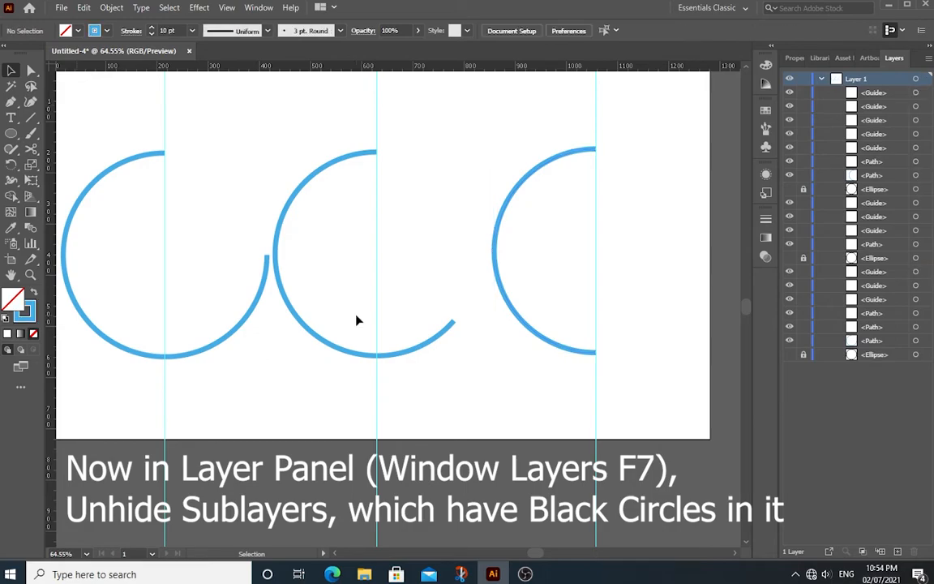
pyautogui.click(788, 189)
pyautogui.click(788, 257)
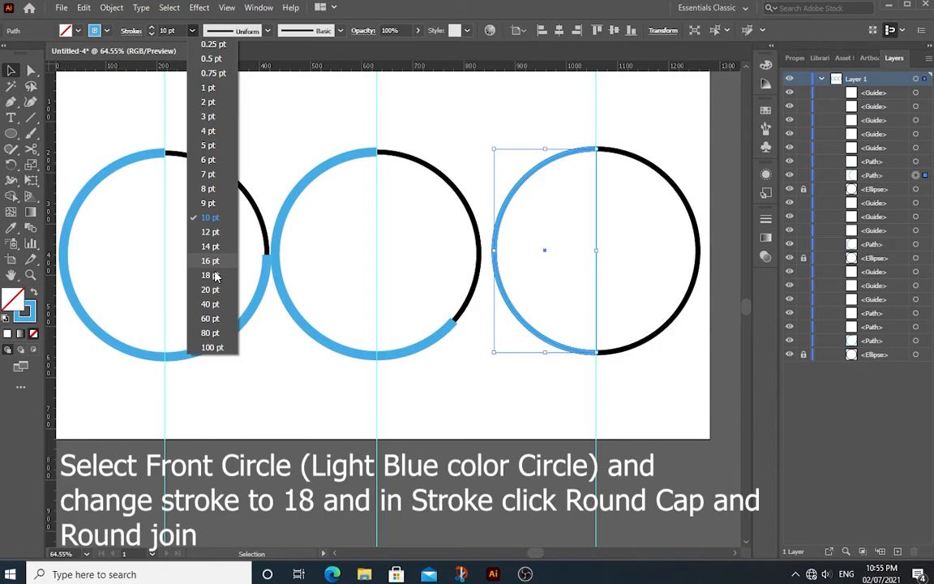
# Step: Set the right blue arc's stroke weight to 18 pt and give all three blue arcs a round cap and round join
pyautogui.click(209, 275)
pyautogui.click(185, 219)
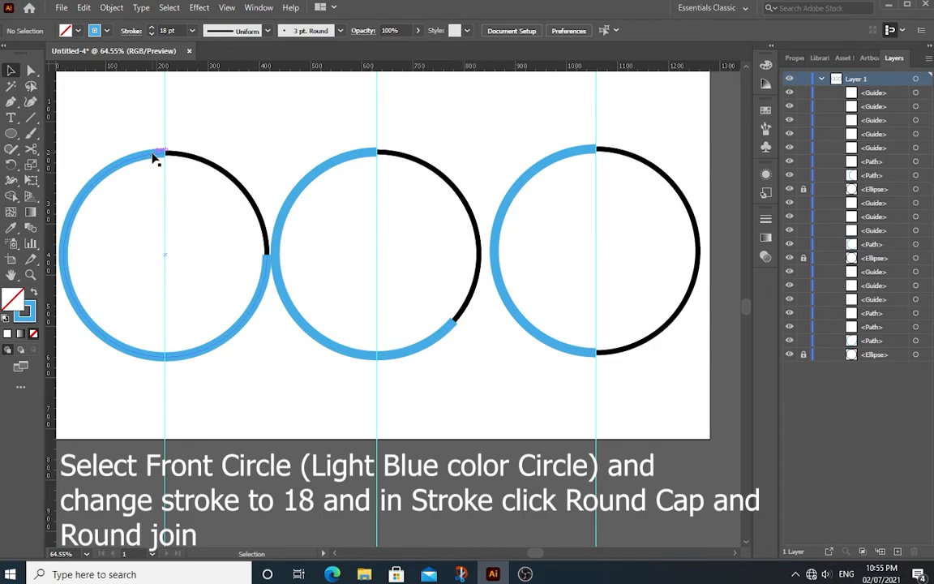
pyautogui.moveTo(155, 158); pyautogui.dragTo(588, 153)
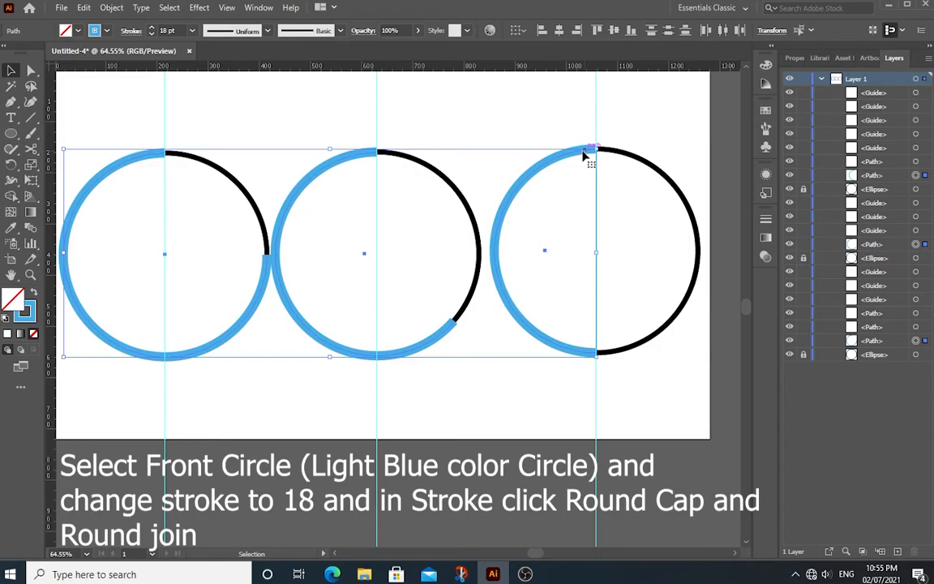
pyautogui.click(131, 30)
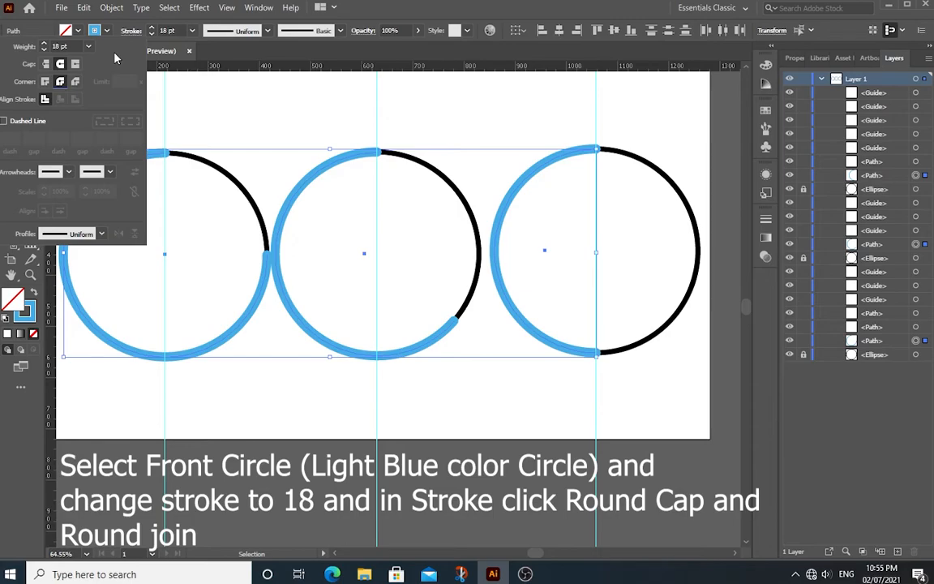
pyautogui.click(228, 180)
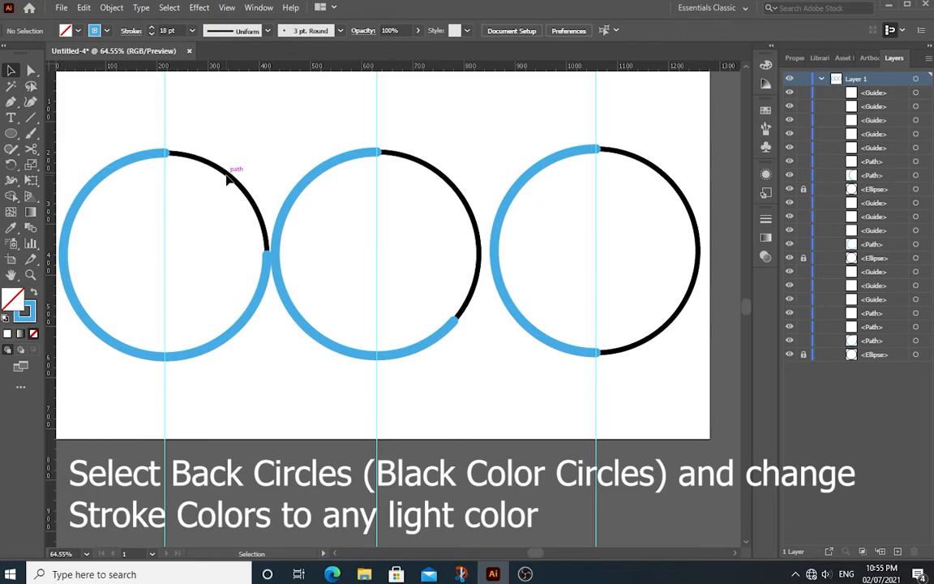
pyautogui.click(222, 175)
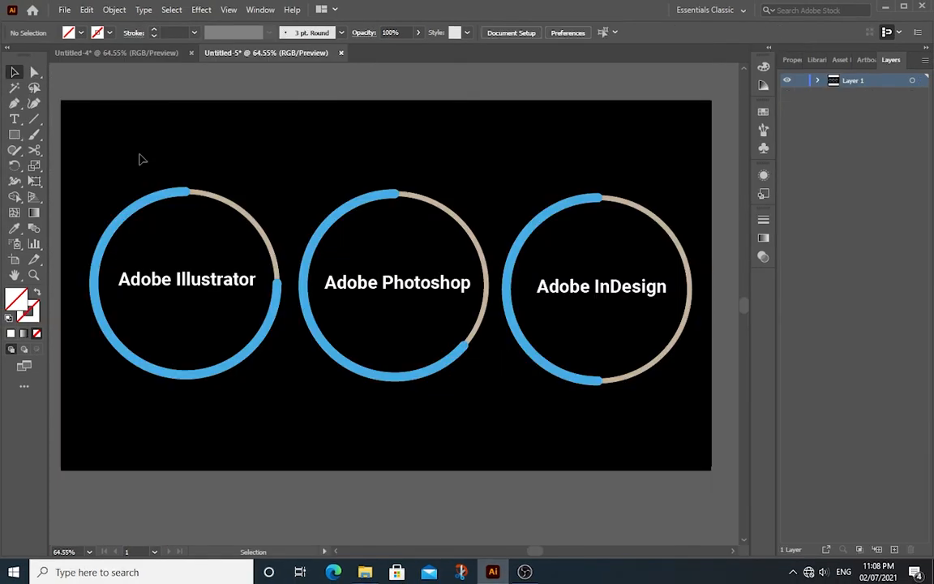
# Step: Vertically center the rings and label of each graphic in turn: Adobe Illustrator, Adobe Photoshop and Adobe InDesign
pyautogui.moveTo(111, 154); pyautogui.dragTo(259, 406)
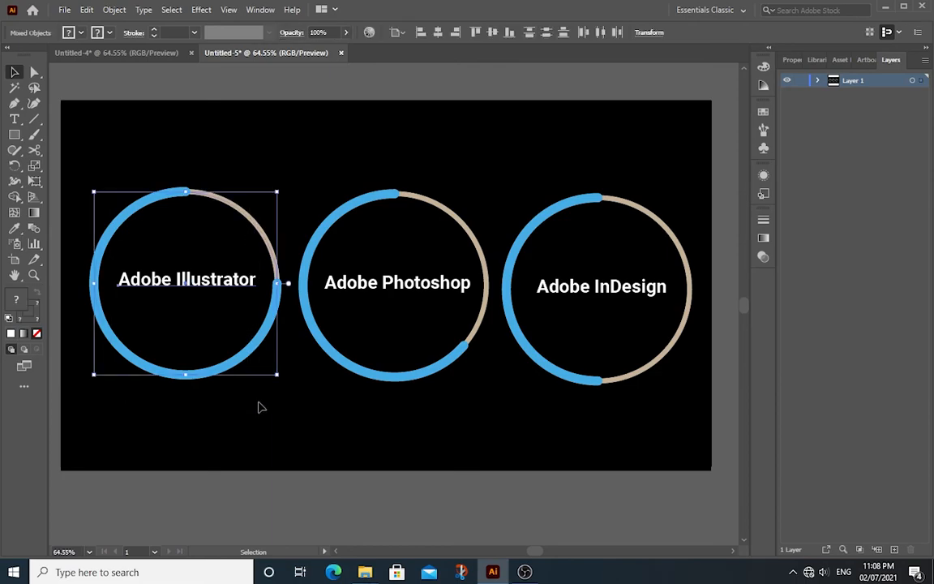
pyautogui.click(492, 32)
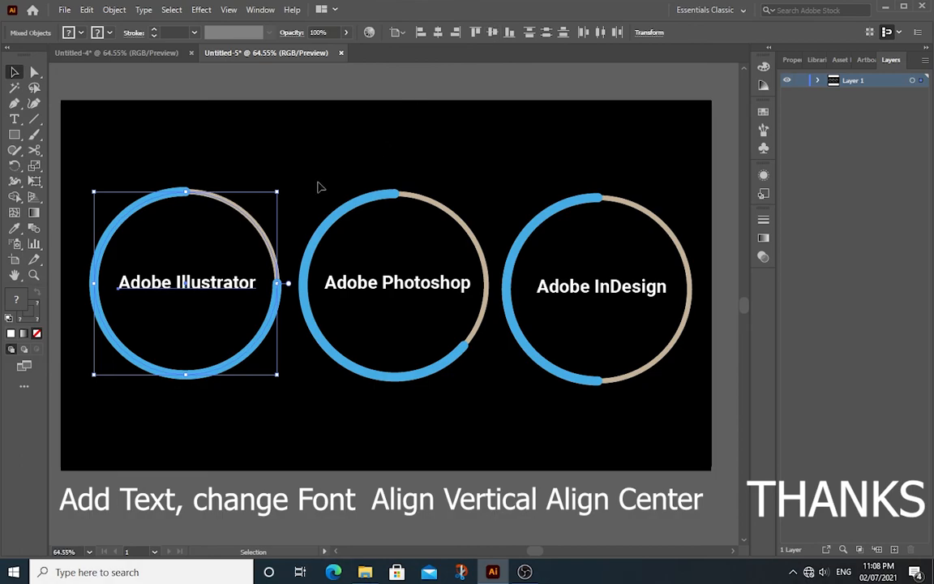
pyautogui.moveTo(318, 179); pyautogui.dragTo(437, 406)
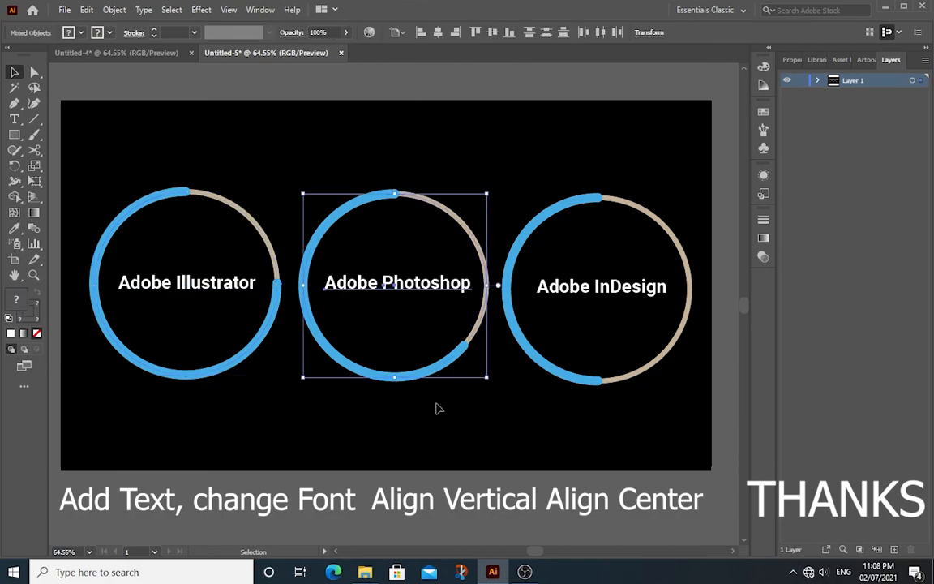
pyautogui.click(492, 33)
pyautogui.moveTo(543, 173); pyautogui.dragTo(653, 400)
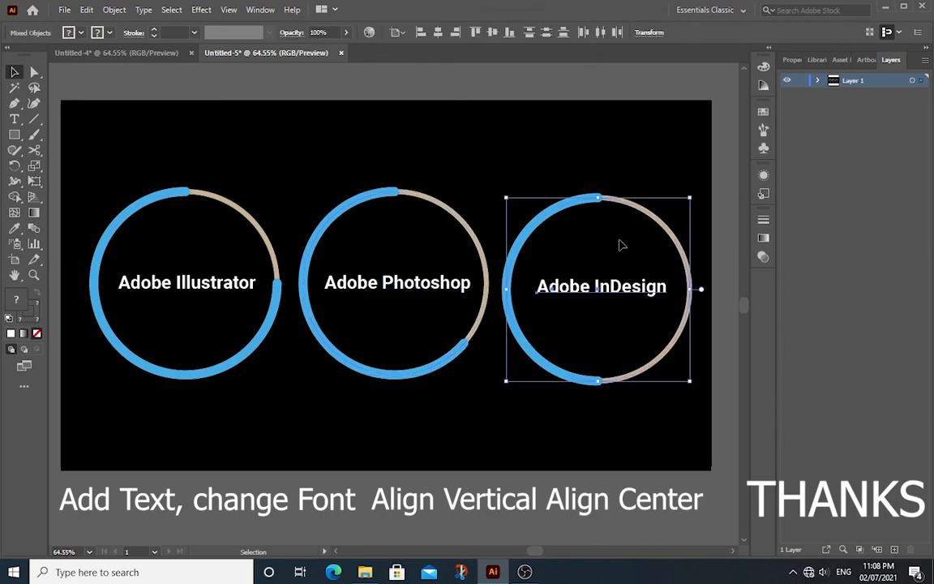
pyautogui.click(493, 34)
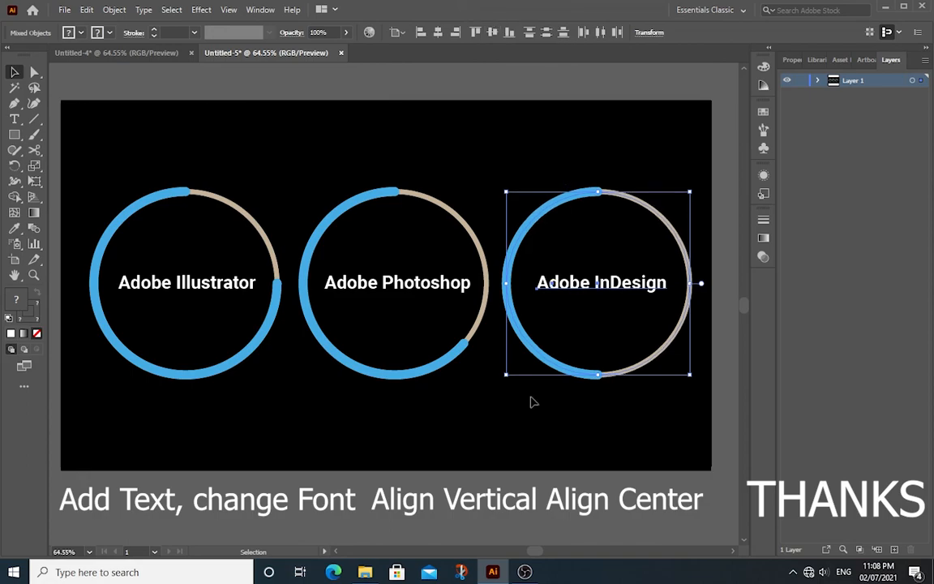